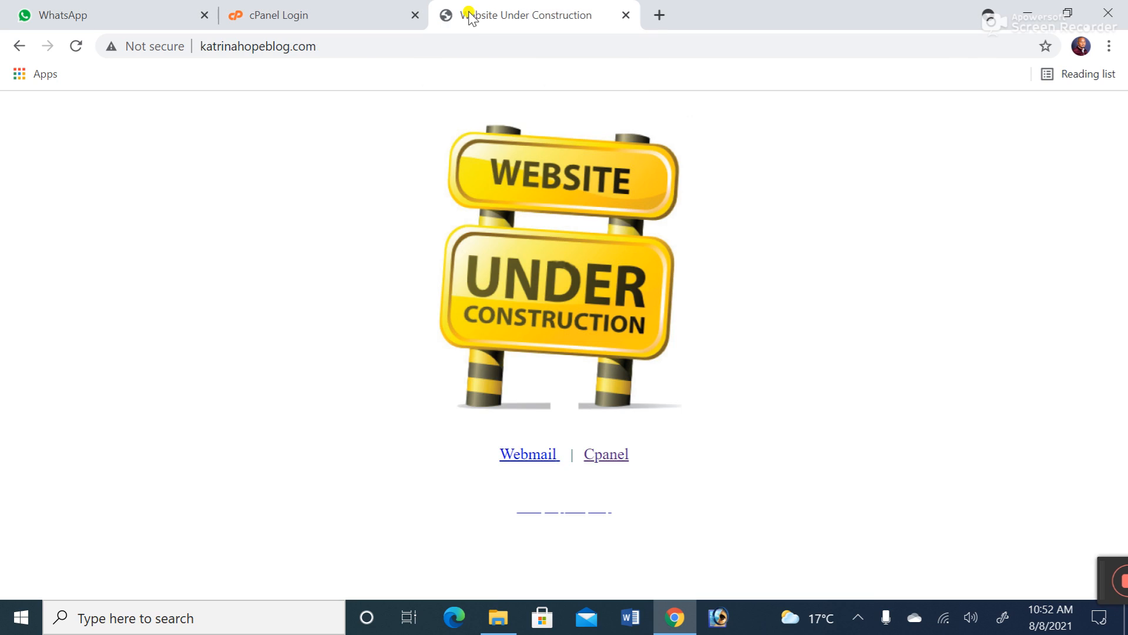
# Preview the Website Under Construction page, then go back to the cPanel login tab.
pyautogui.click(329, 10)
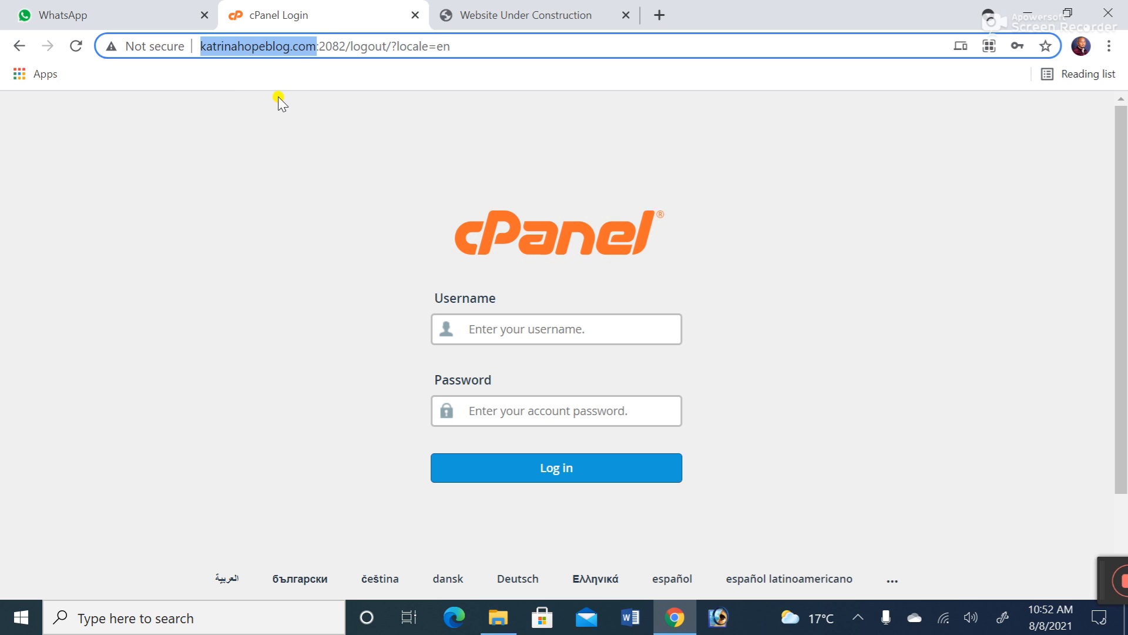
pyautogui.click(277, 135)
pyautogui.click(474, 15)
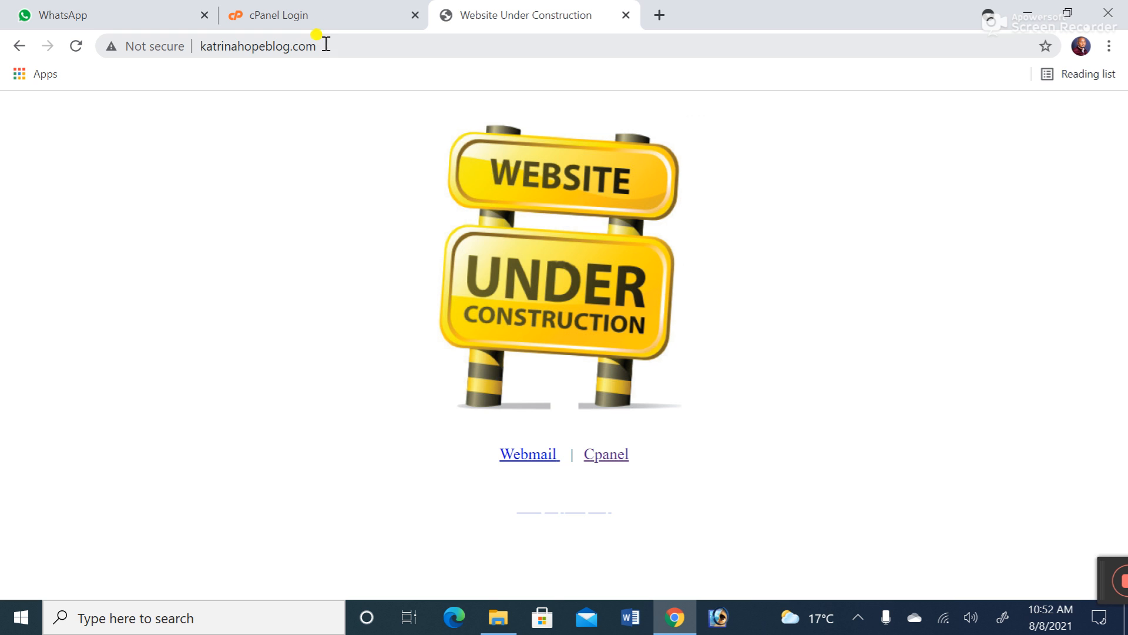
pyautogui.click(323, 22)
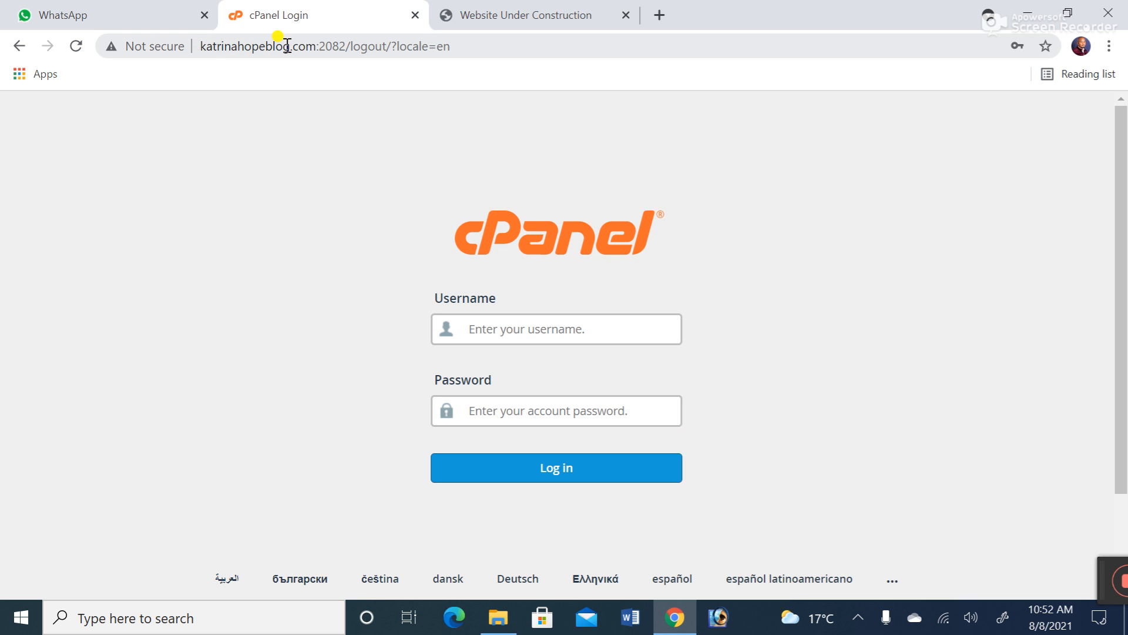
# Change the address to katrinahopeblog.com/cpanel and load it.
pyautogui.moveTo(315, 46); pyautogui.dragTo(577, 61)
pyautogui.press('BackSpace')
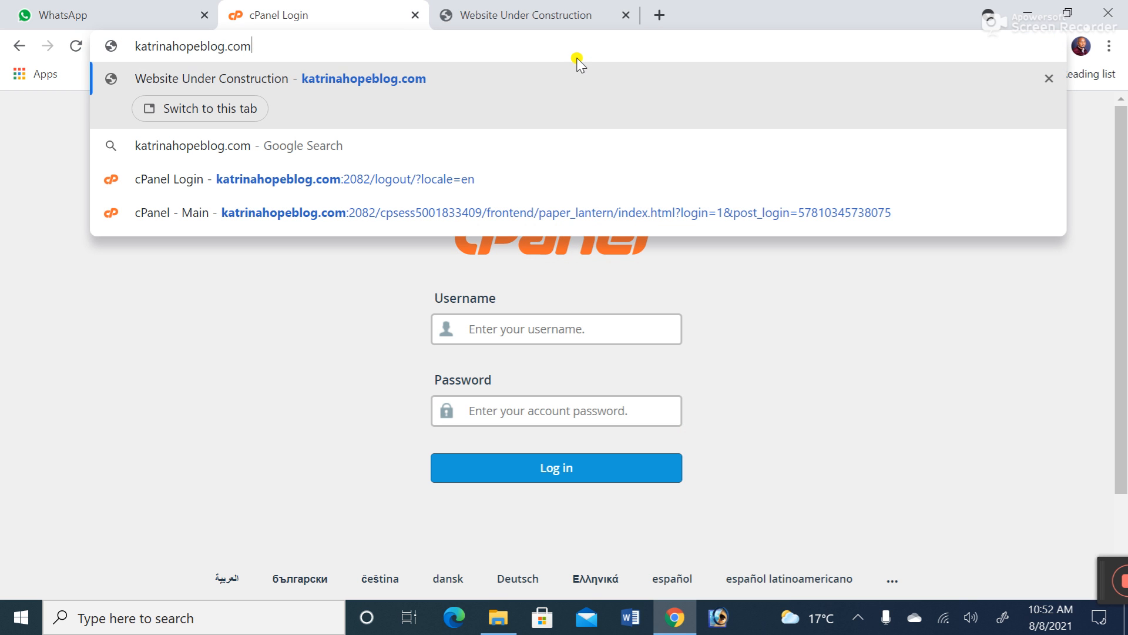
pyautogui.write('/cpanel')
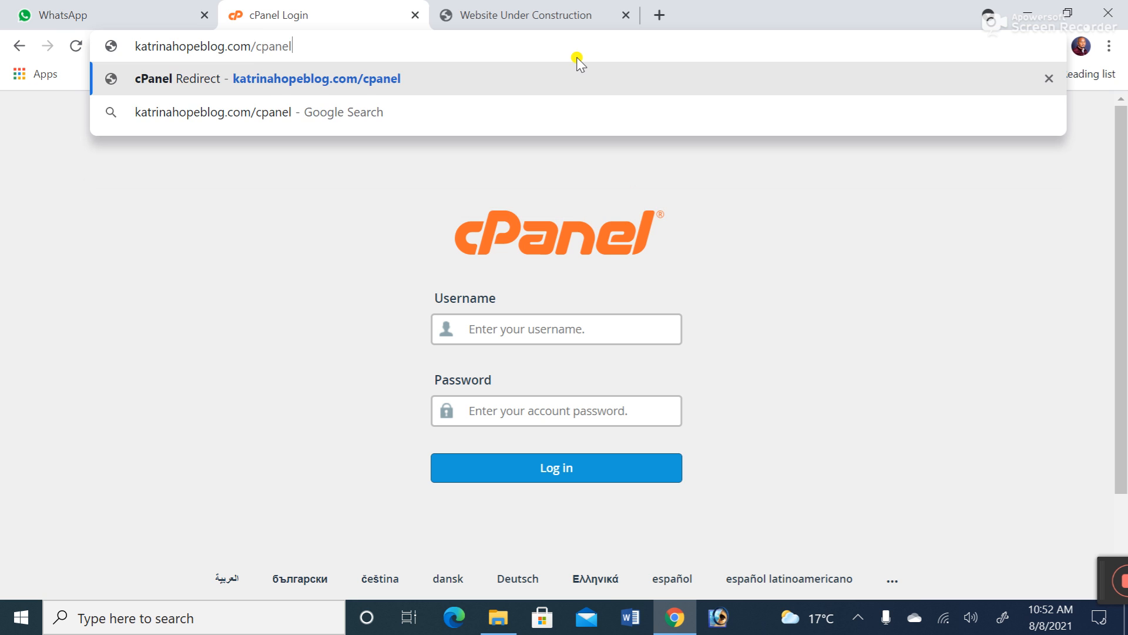
pyautogui.press('Return')
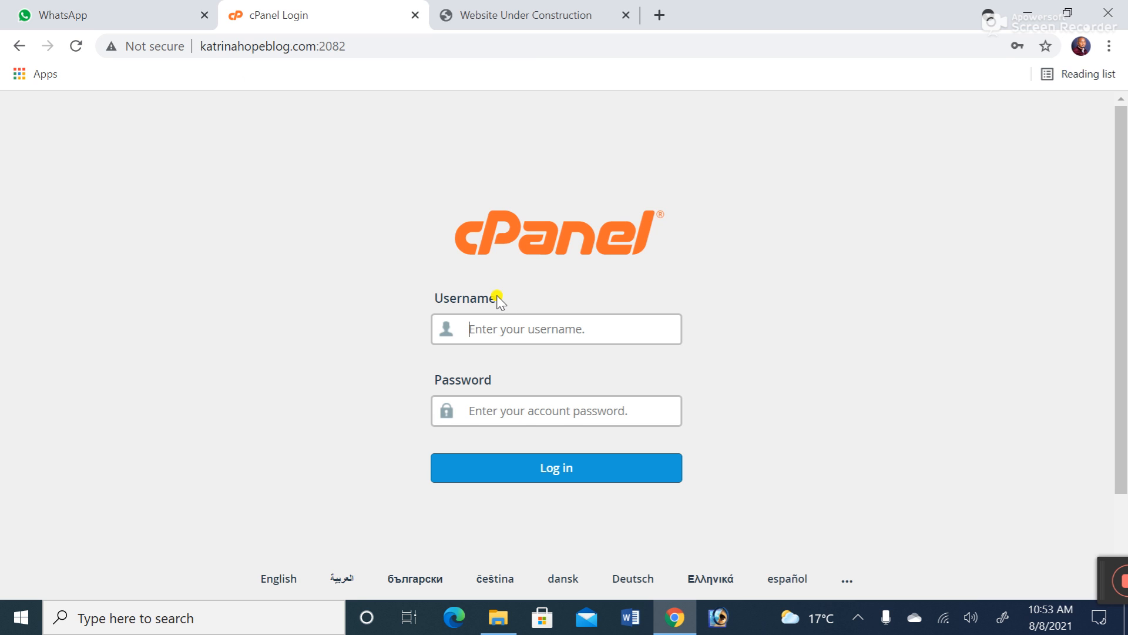
# Sign in to cPanel using Chrome's saved login credentials.
pyautogui.click(493, 328)
pyautogui.click(514, 365)
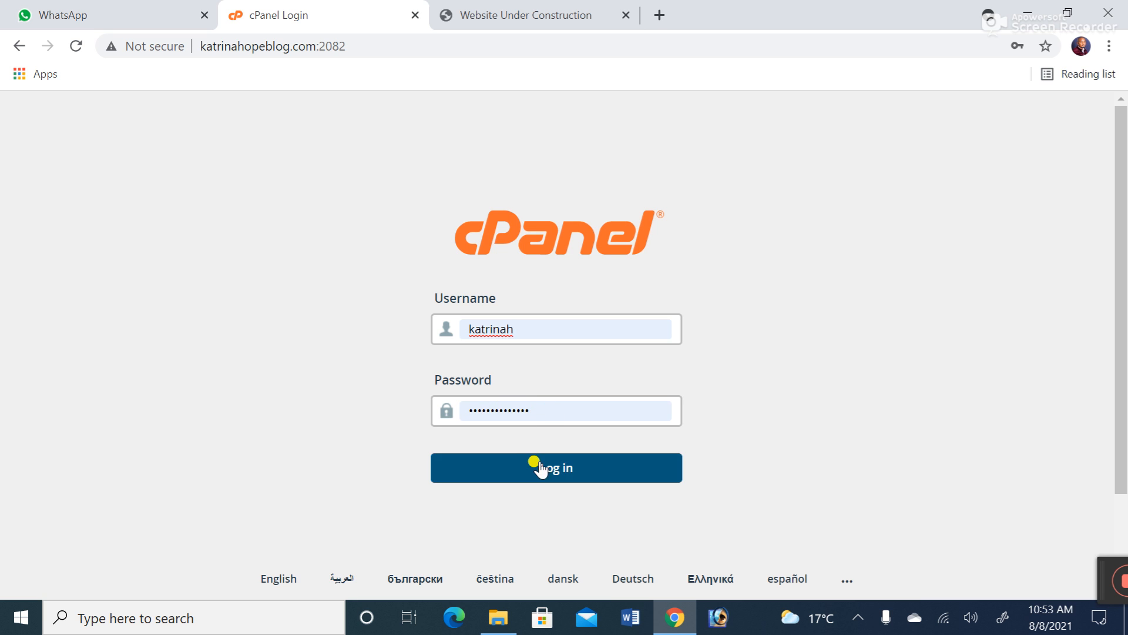
pyautogui.click(556, 469)
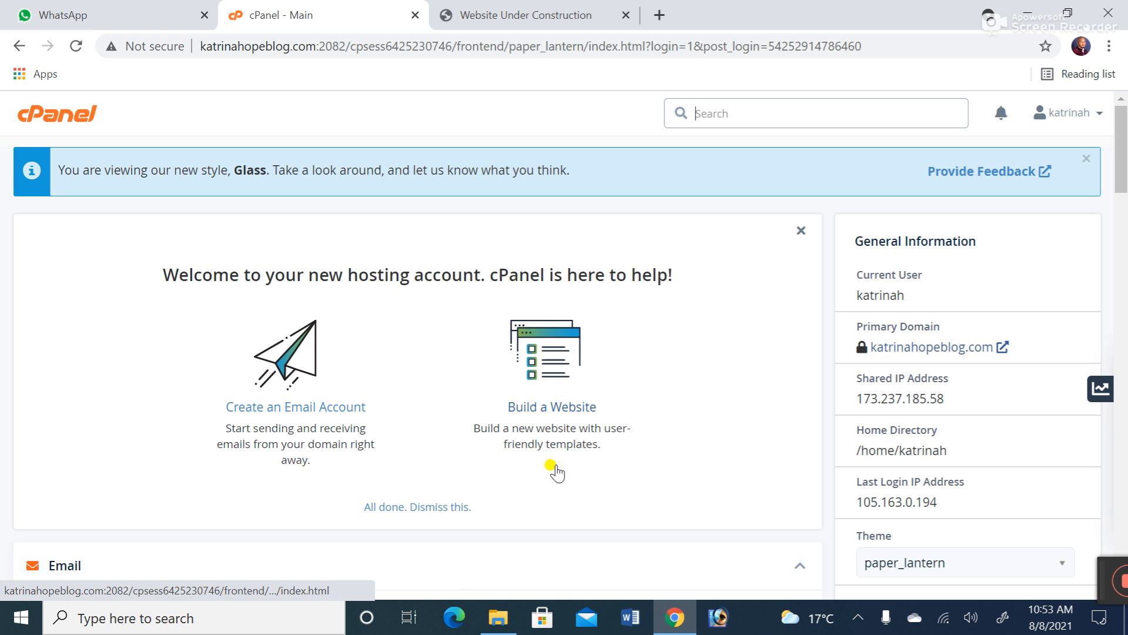
# Close the welcome panel and scroll down to WordPress under Softaculous Apps Installer.
pyautogui.click(801, 231)
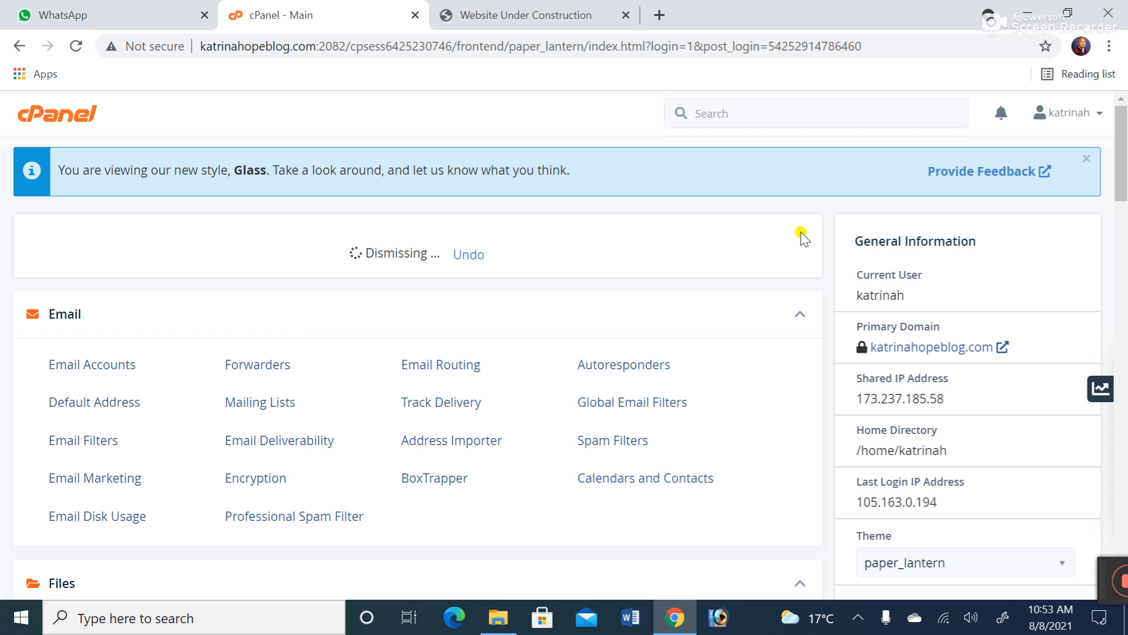
pyautogui.scroll(-3, 414, 323)
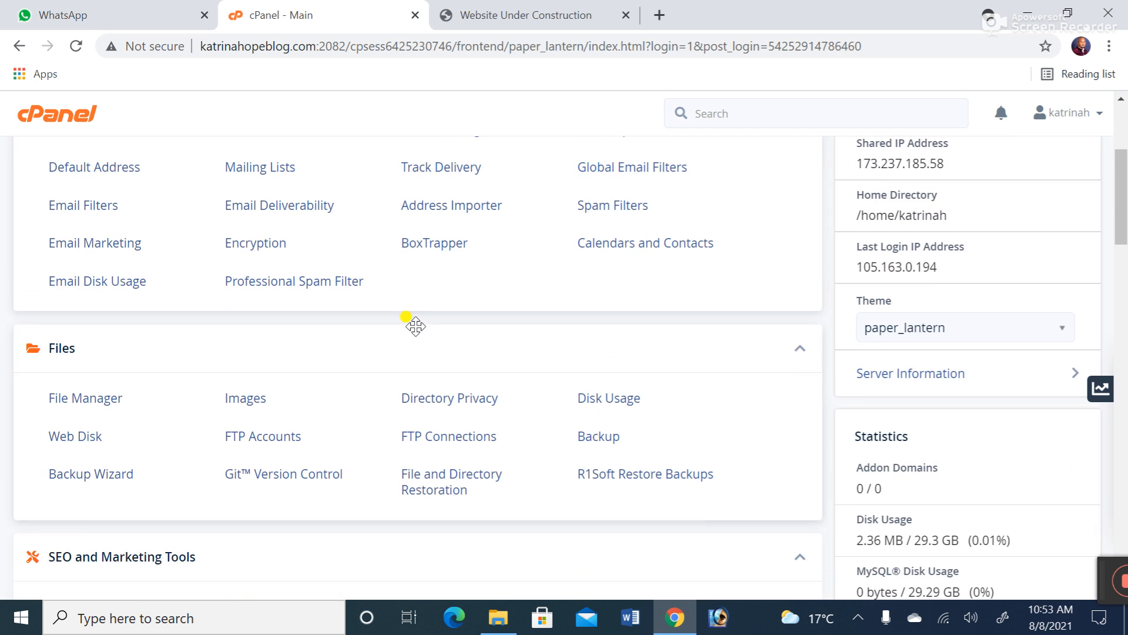
pyautogui.scroll(-2, 415, 325)
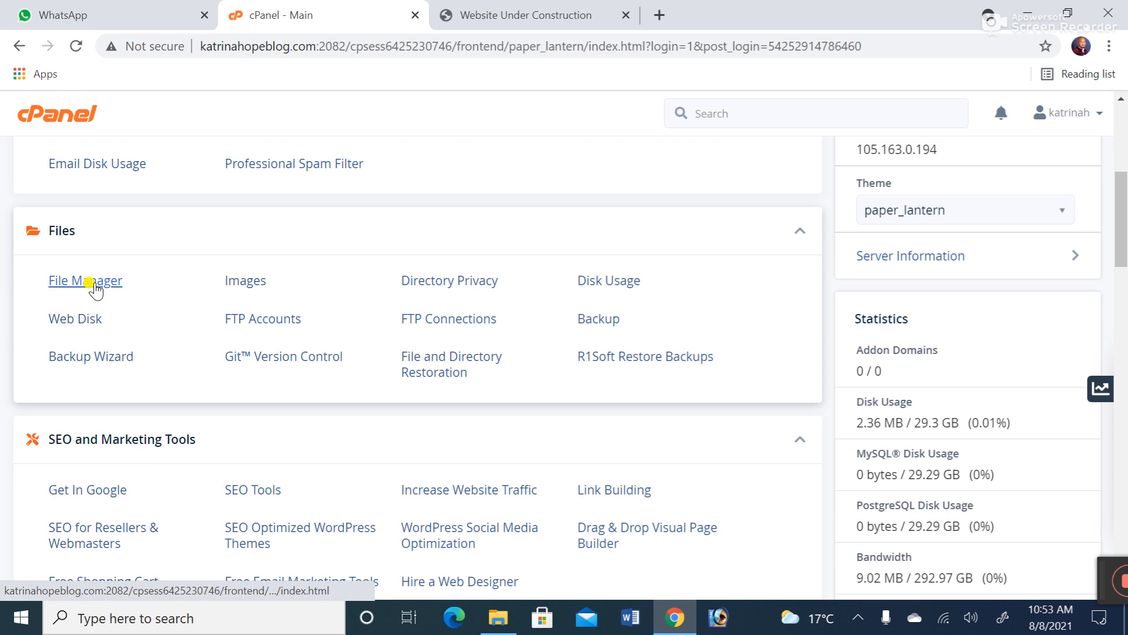
pyautogui.scroll(-15, 94, 288)
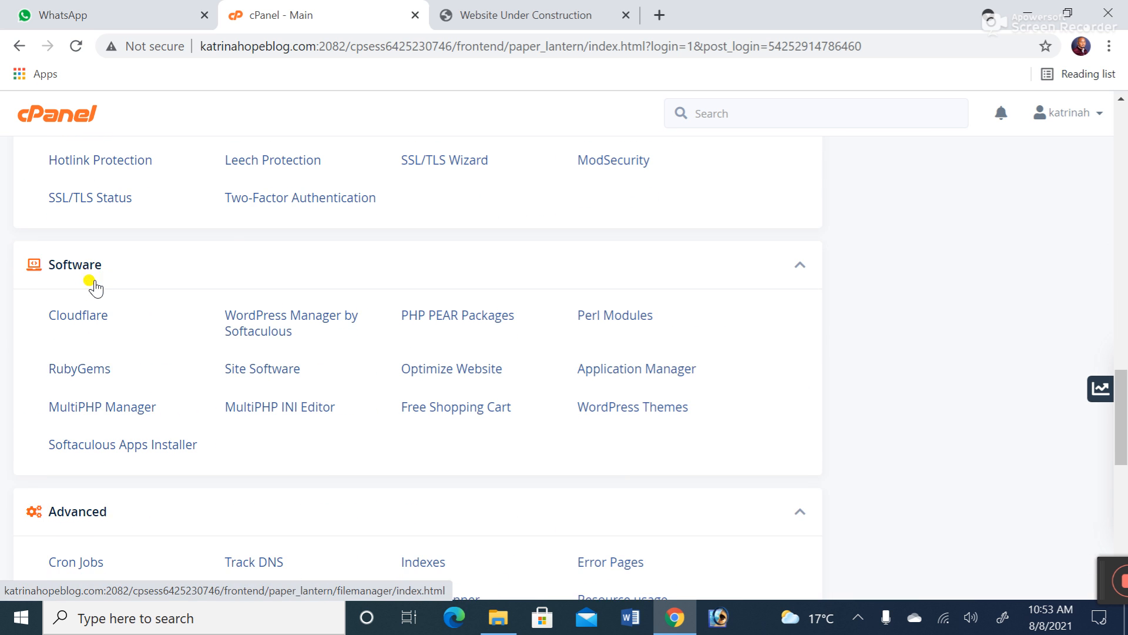
pyautogui.scroll(-6, 94, 287)
pyautogui.scroll(-5, 94, 287)
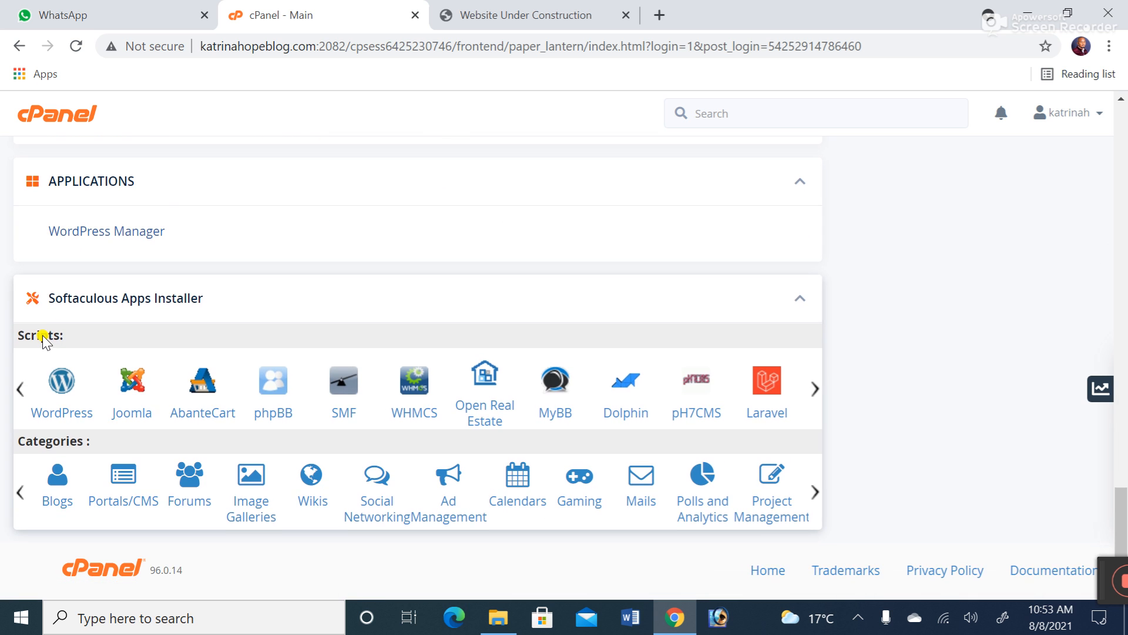
pyautogui.scroll(4, 43, 339)
pyautogui.scroll(-4, 43, 339)
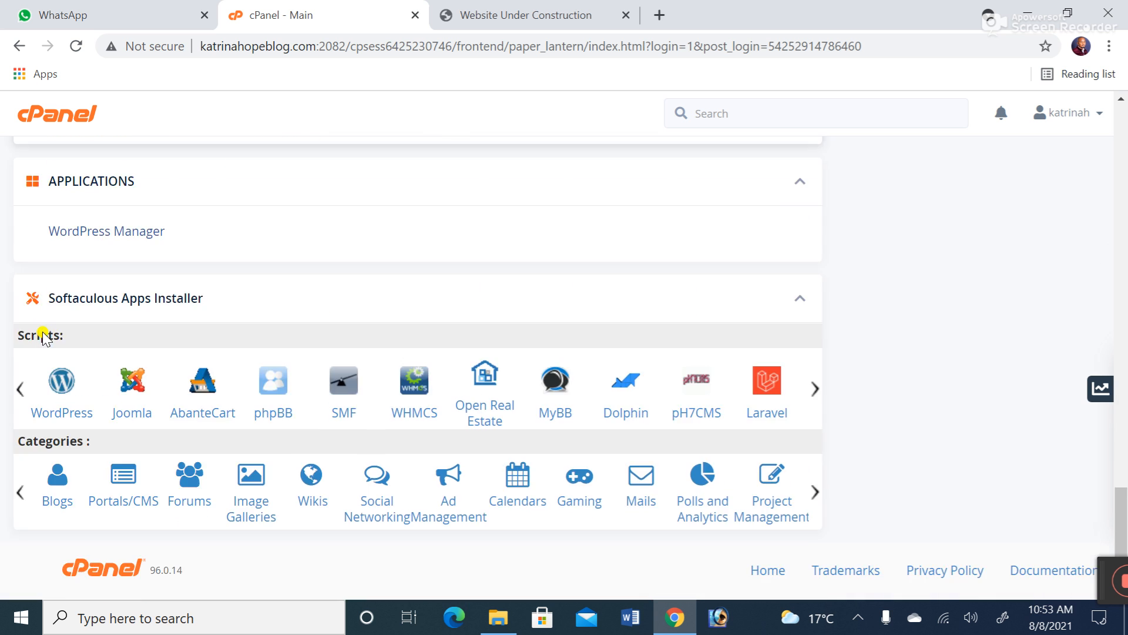
pyautogui.scroll(6, 186, 333)
pyautogui.scroll(-4, 185, 331)
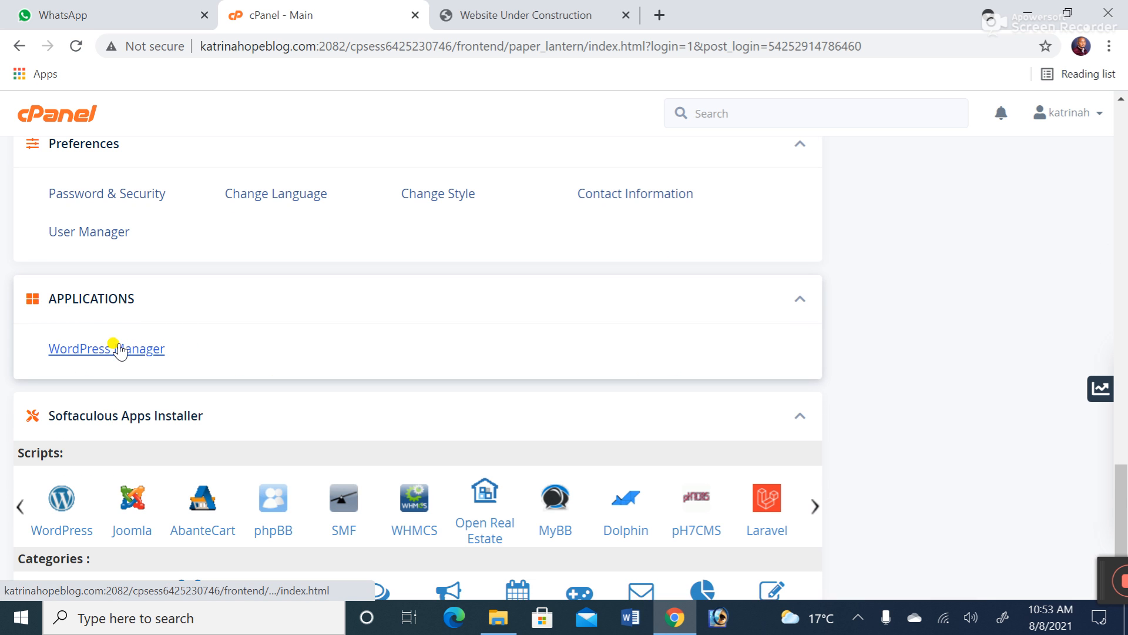
pyautogui.scroll(8, 120, 351)
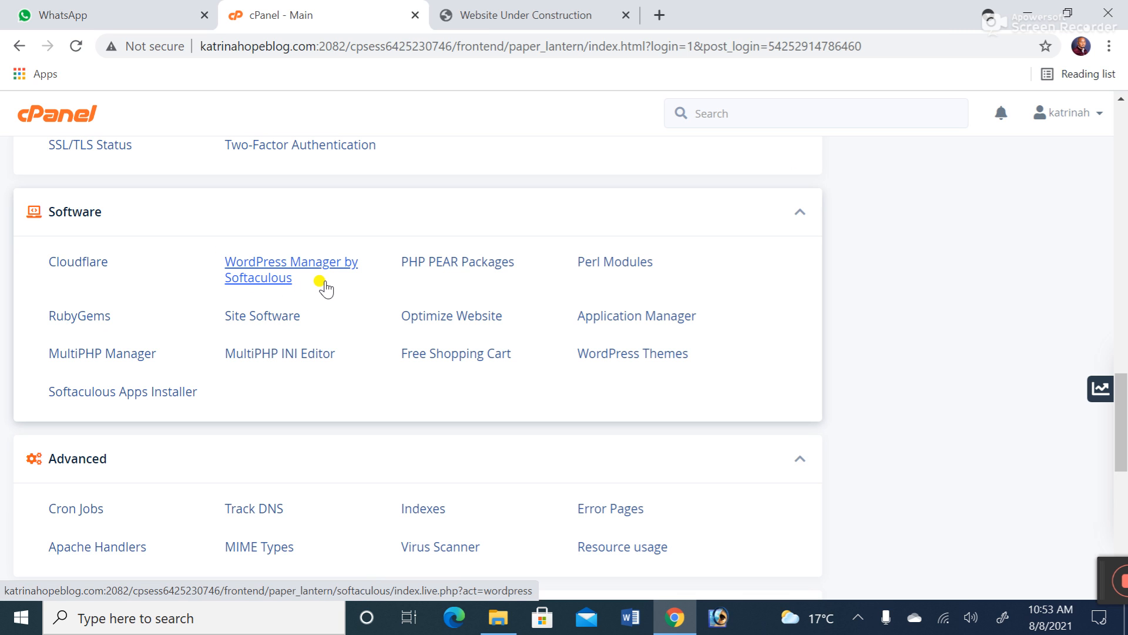
pyautogui.scroll(-10, 324, 287)
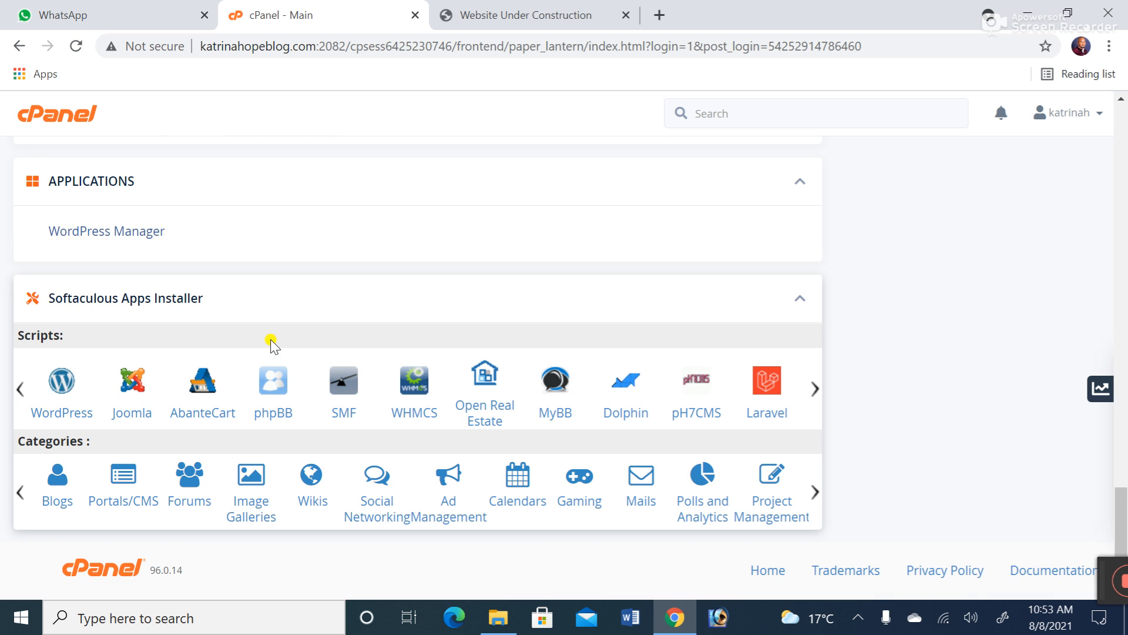
# Go from the WordPress script overview to its Install Now setup form.
pyautogui.click(55, 412)
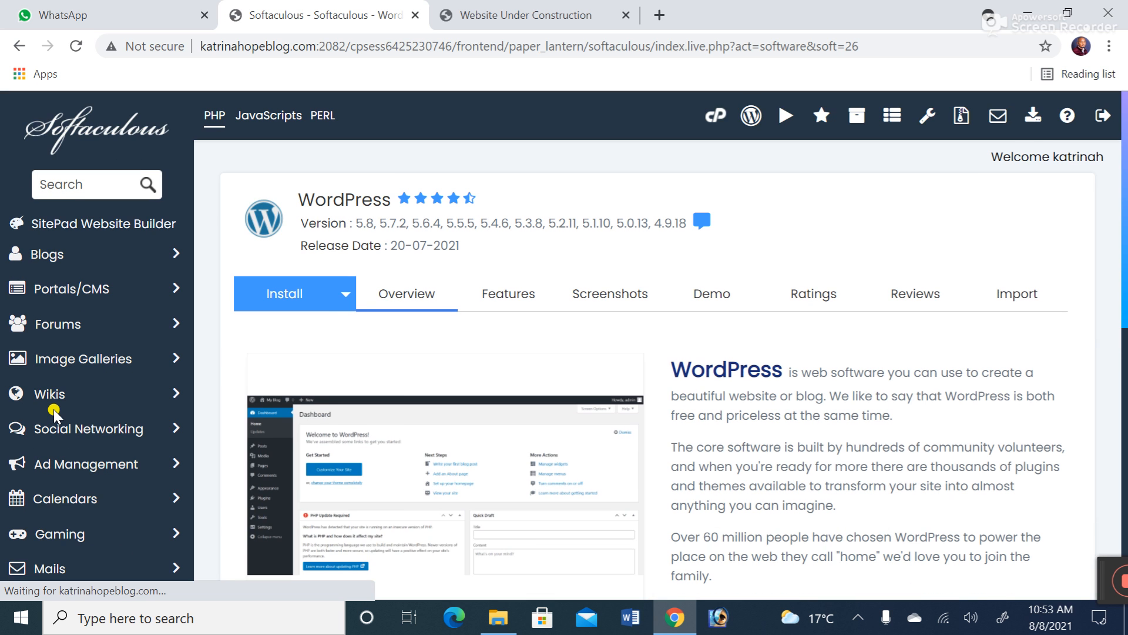
pyautogui.scroll(-4, 740, 361)
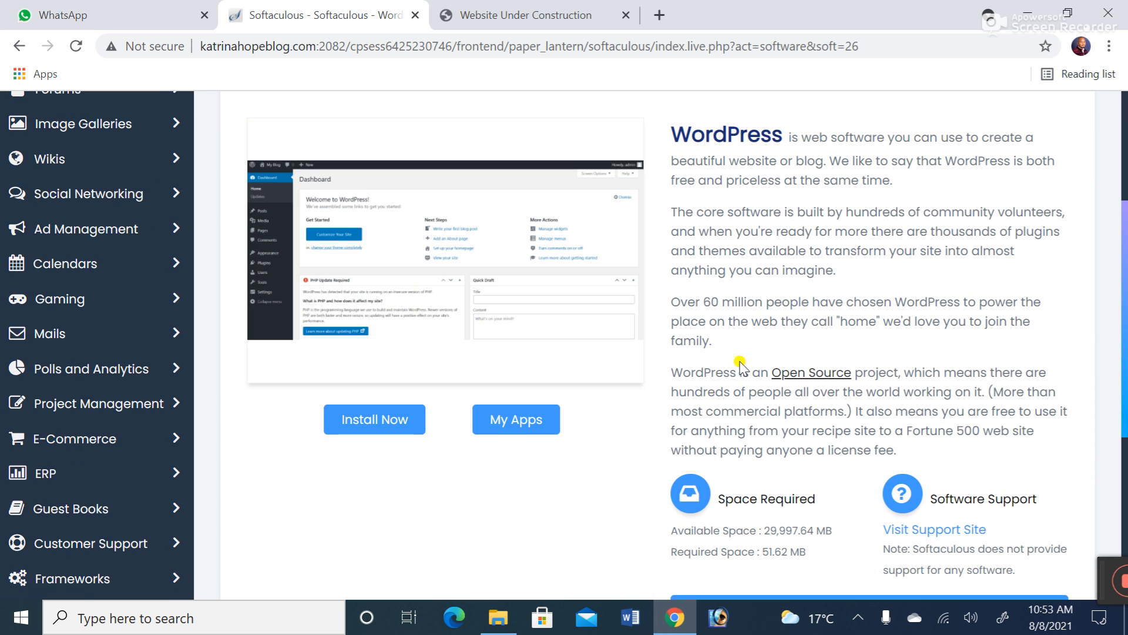
pyautogui.scroll(-6, 739, 365)
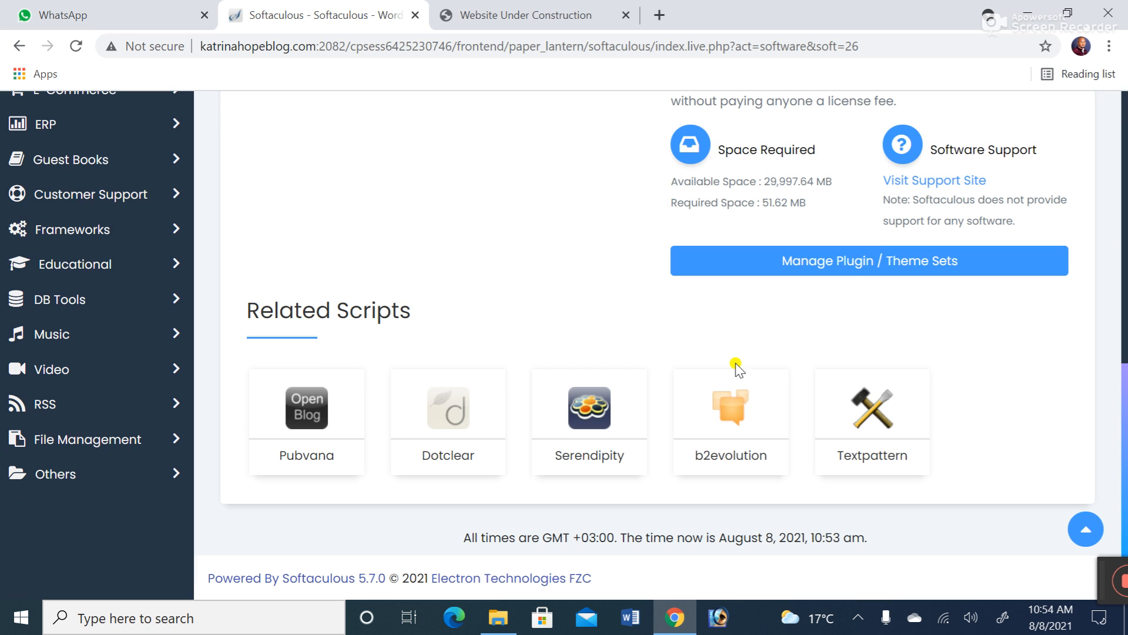
pyautogui.scroll(10, 738, 369)
pyautogui.click(386, 433)
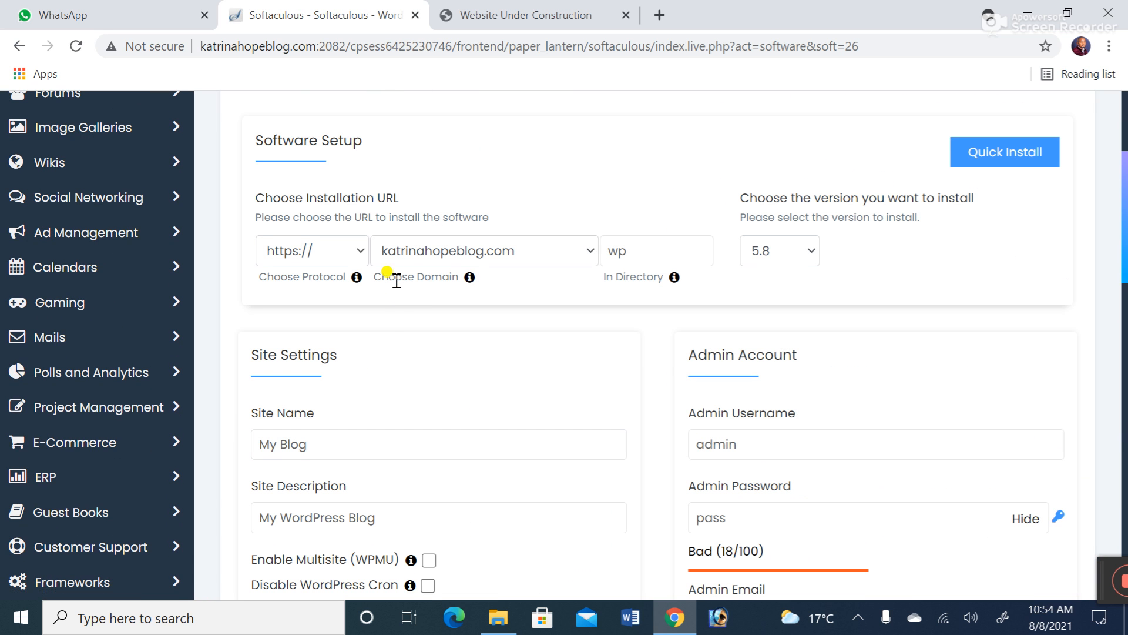
# Expand the Choose Protocol dropdown.
pyautogui.click(348, 251)
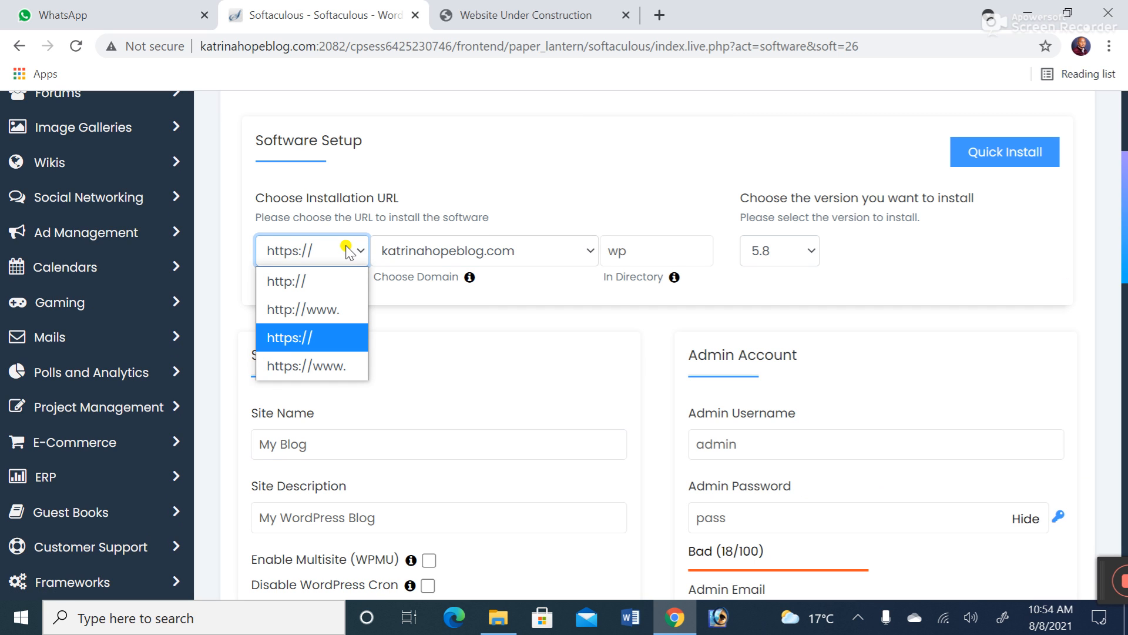
pyautogui.click(292, 338)
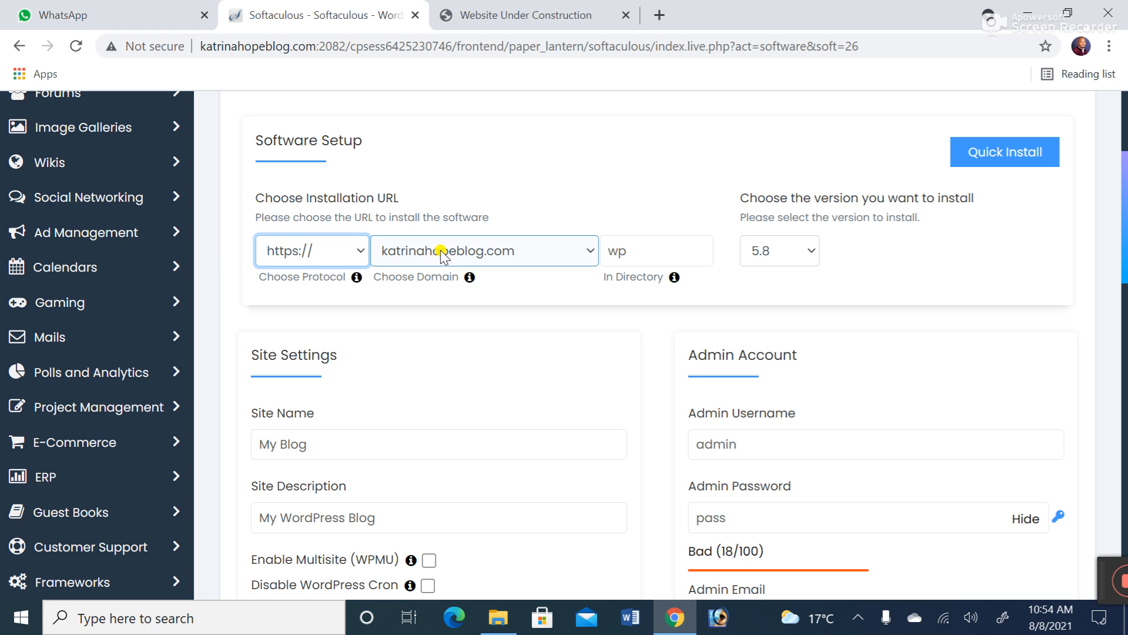
pyautogui.click(412, 253)
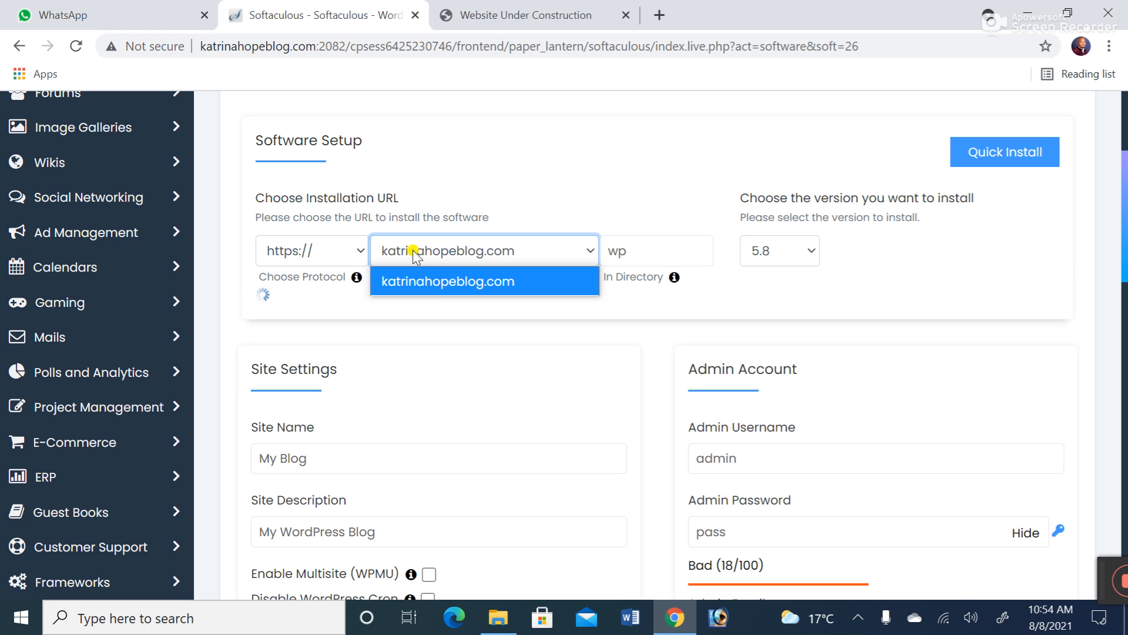
pyautogui.click(433, 282)
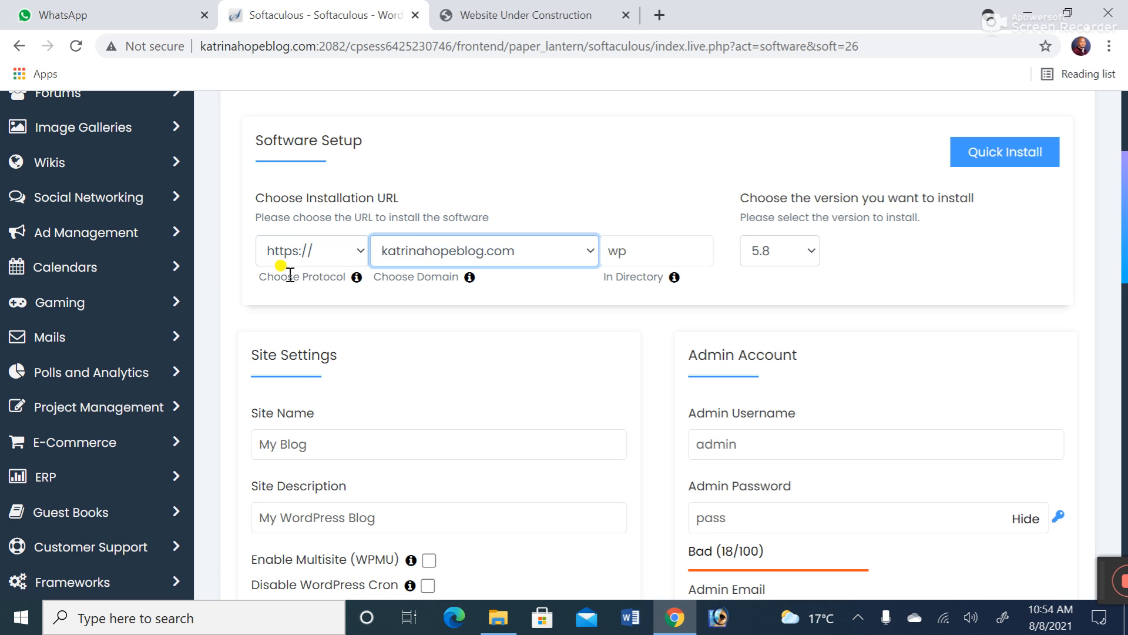
# Empty the In Directory field, removing the default 'wp' and a trial 'new'.
pyautogui.click(649, 249)
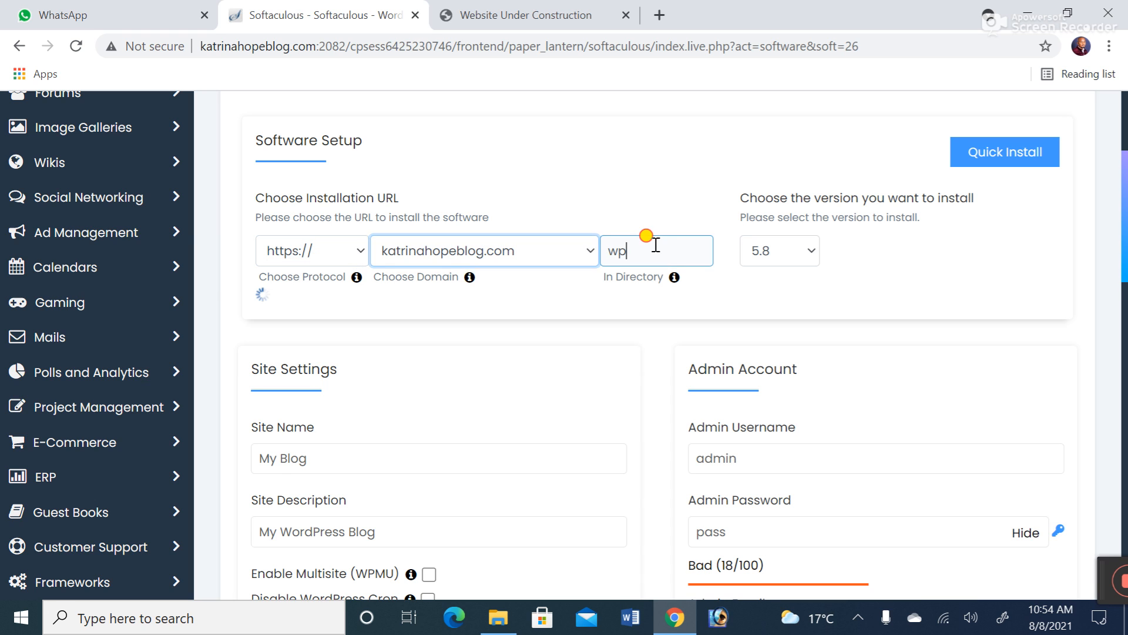
pyautogui.moveTo(649, 249); pyautogui.dragTo(605, 251)
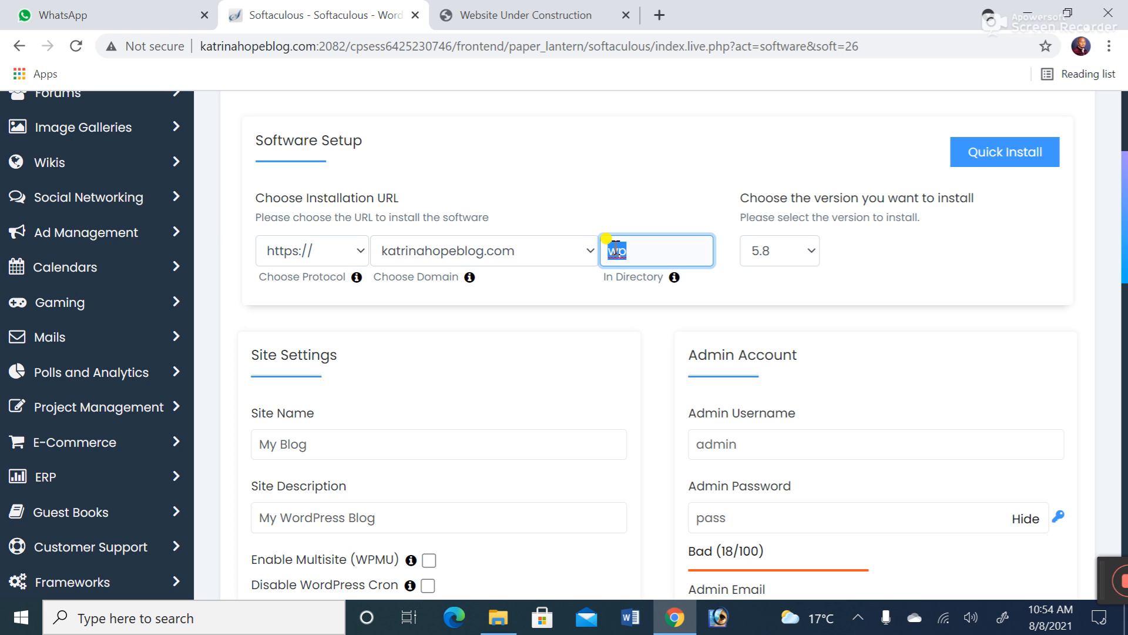
pyautogui.press('BackSpace')
pyautogui.click(637, 249)
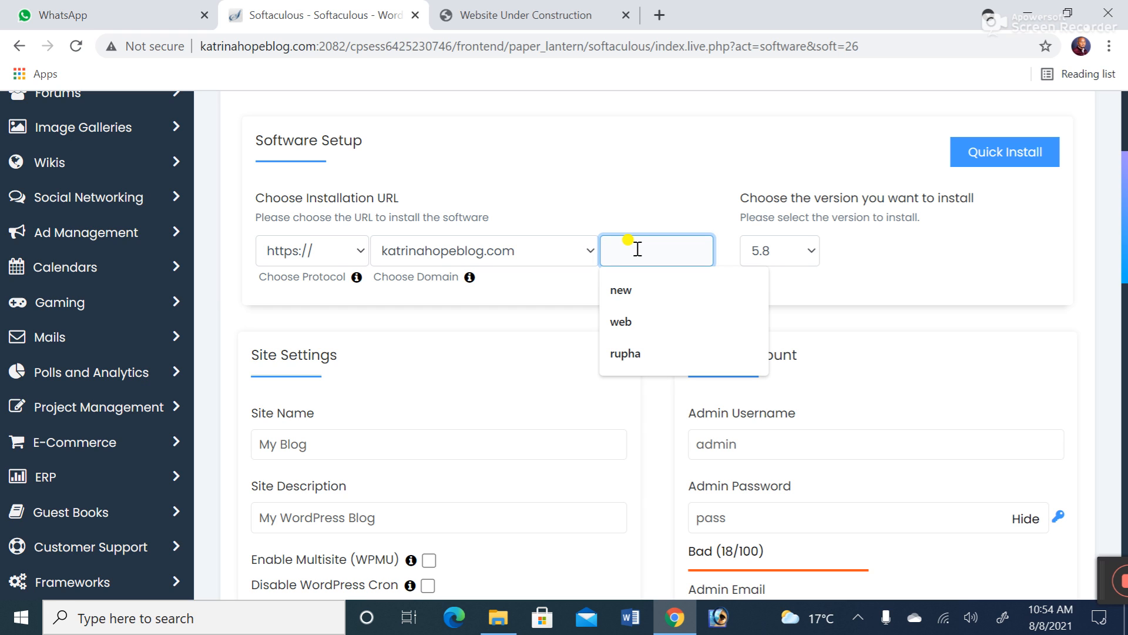
pyautogui.write('new')
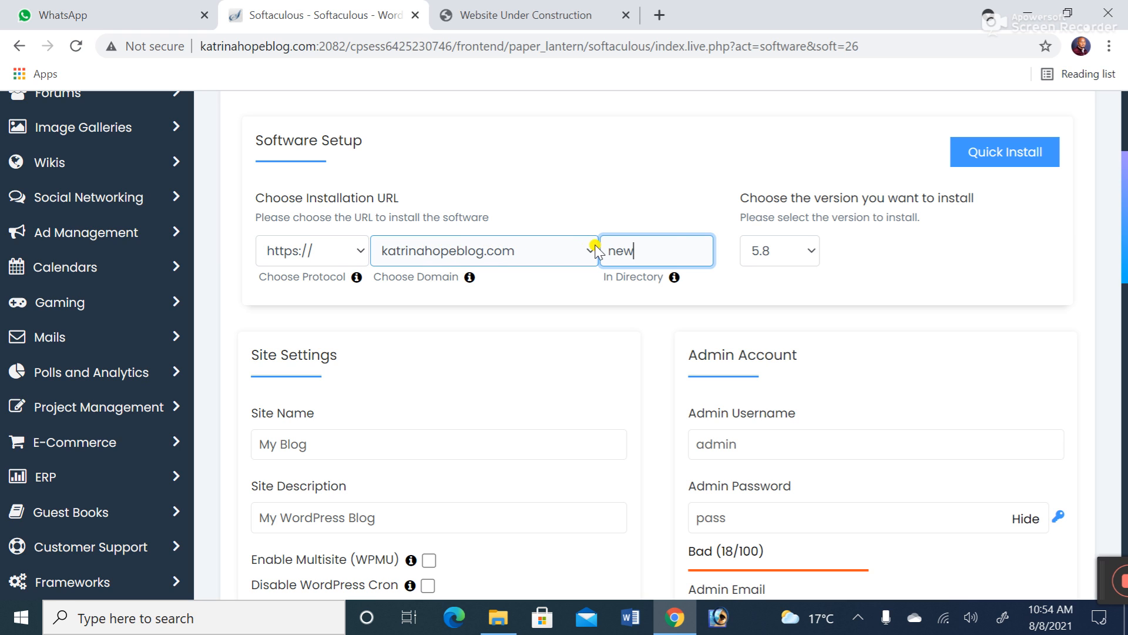
pyautogui.click(630, 253)
pyautogui.moveTo(630, 253); pyautogui.dragTo(569, 251)
pyautogui.press('BackSpace')
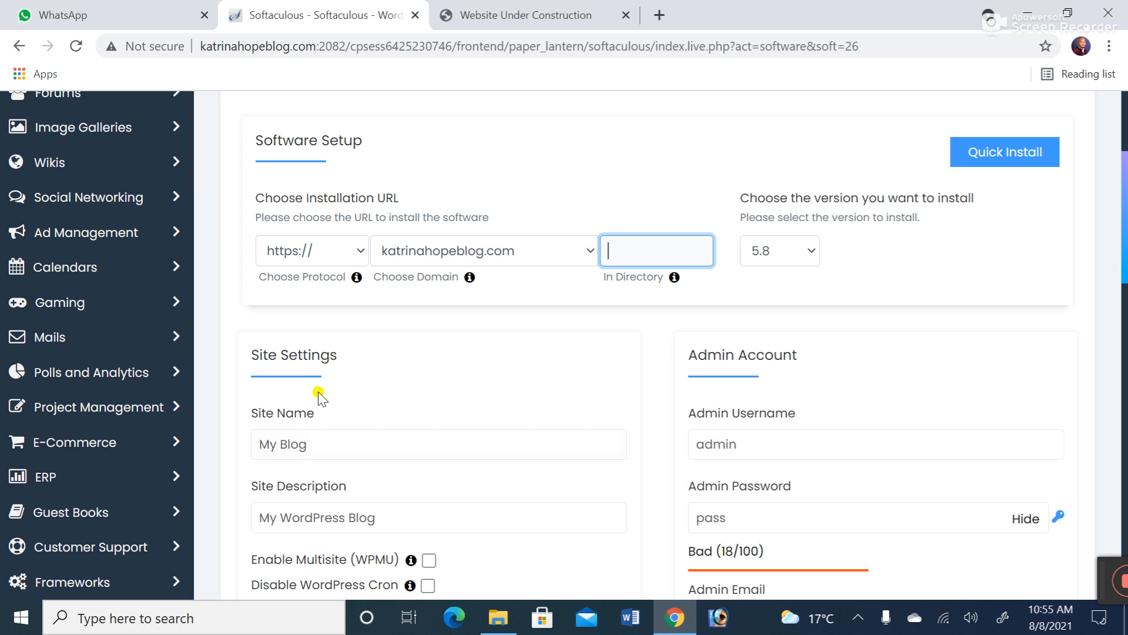
# Replace the default 'My Blog' site name with the blog owner's name.
pyautogui.scroll(-2, 343, 376)
pyautogui.moveTo(328, 322); pyautogui.dragTo(213, 332)
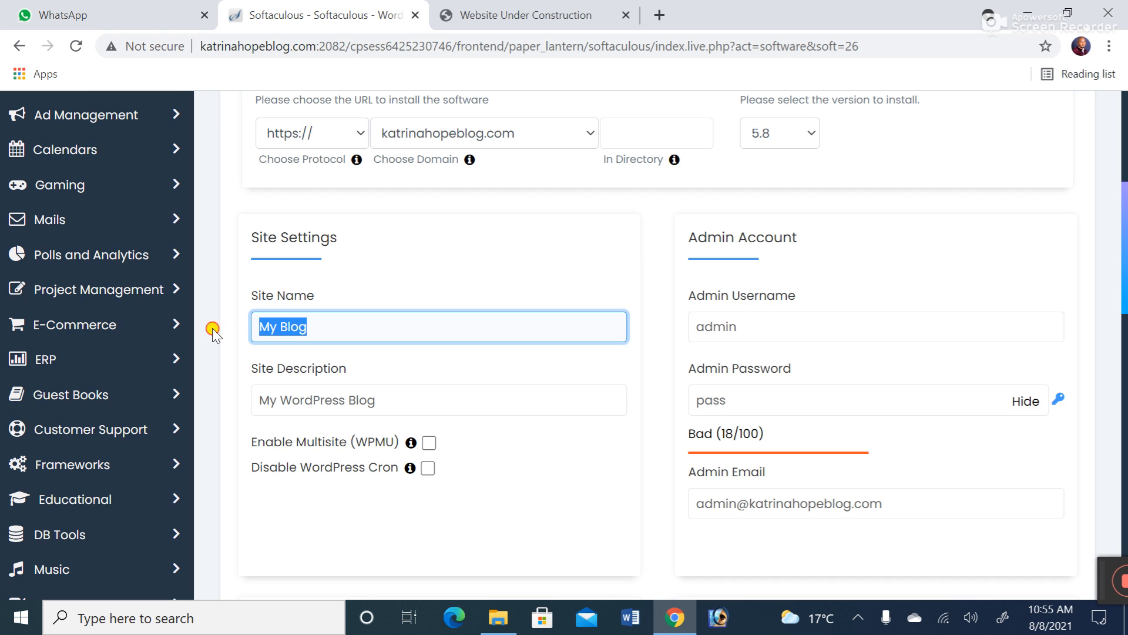
pyautogui.scroll(2, 212, 328)
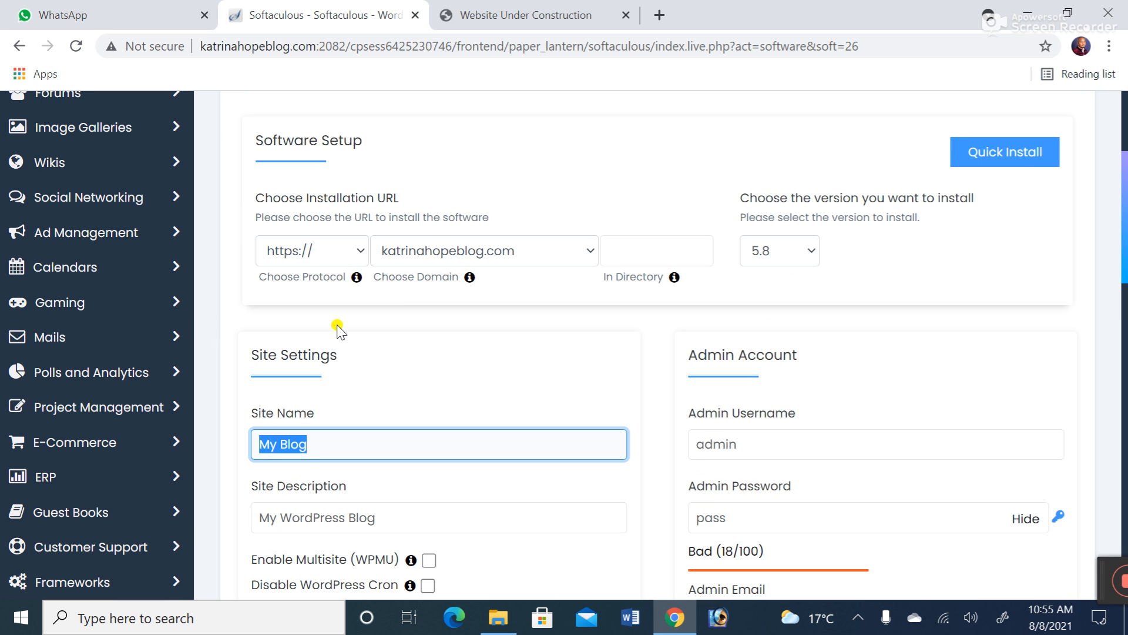
pyautogui.press('BackSpace')
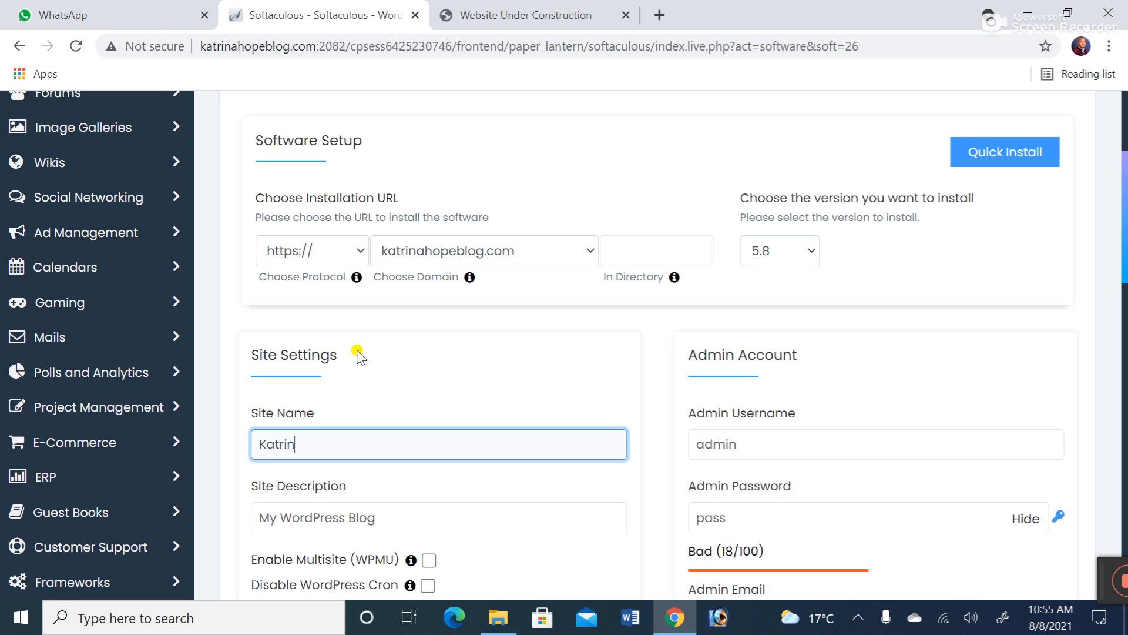
# Replace 'My WordPress Blog' with the description 'Hope for the entire world'.
pyautogui.moveTo(379, 517); pyautogui.dragTo(233, 520)
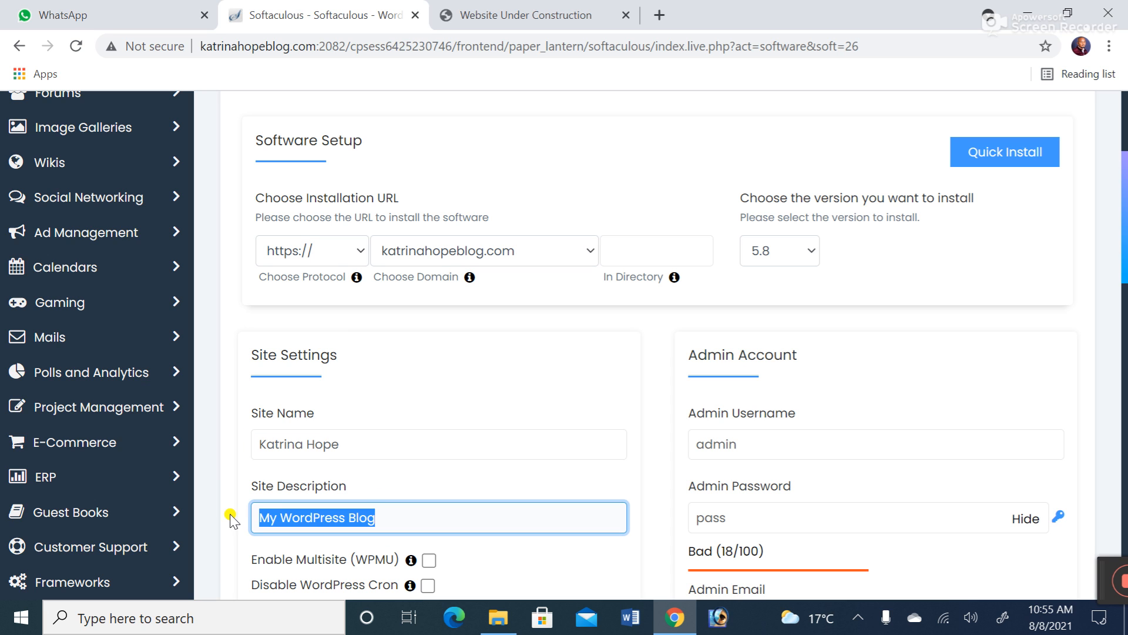
pyautogui.press('BackSpace')
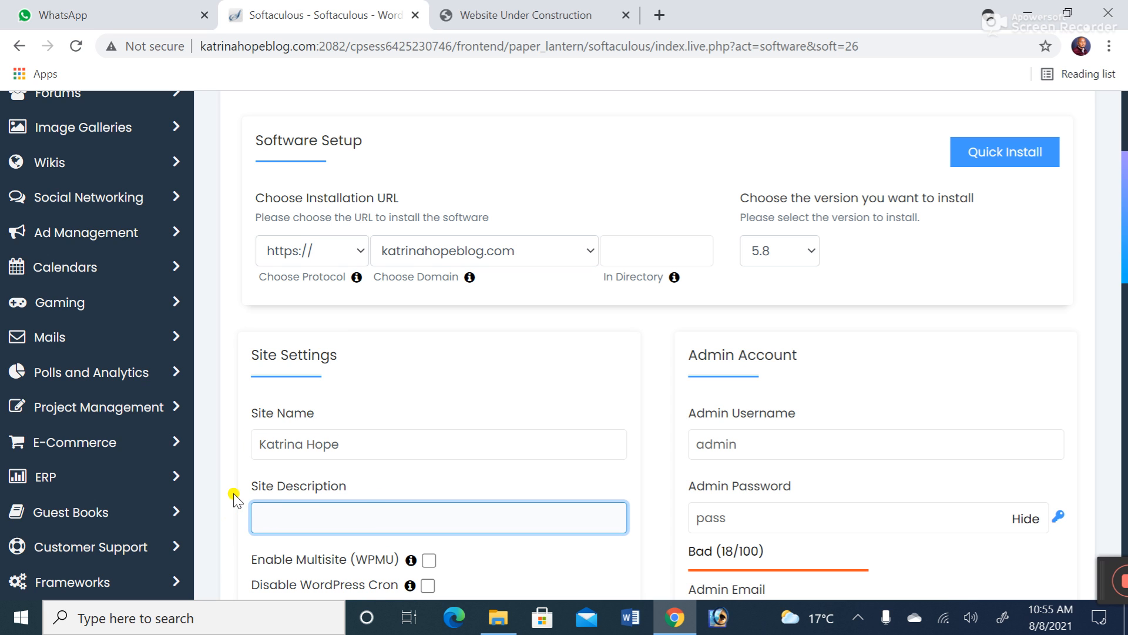
pyautogui.scroll(-2, 238, 497)
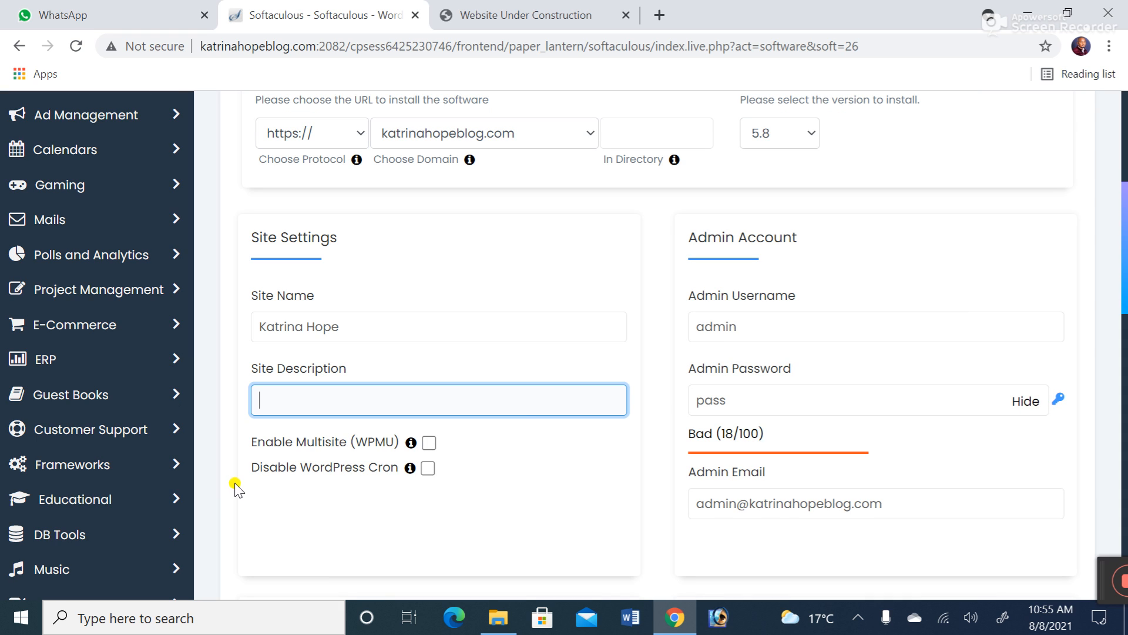
pyautogui.click(283, 400)
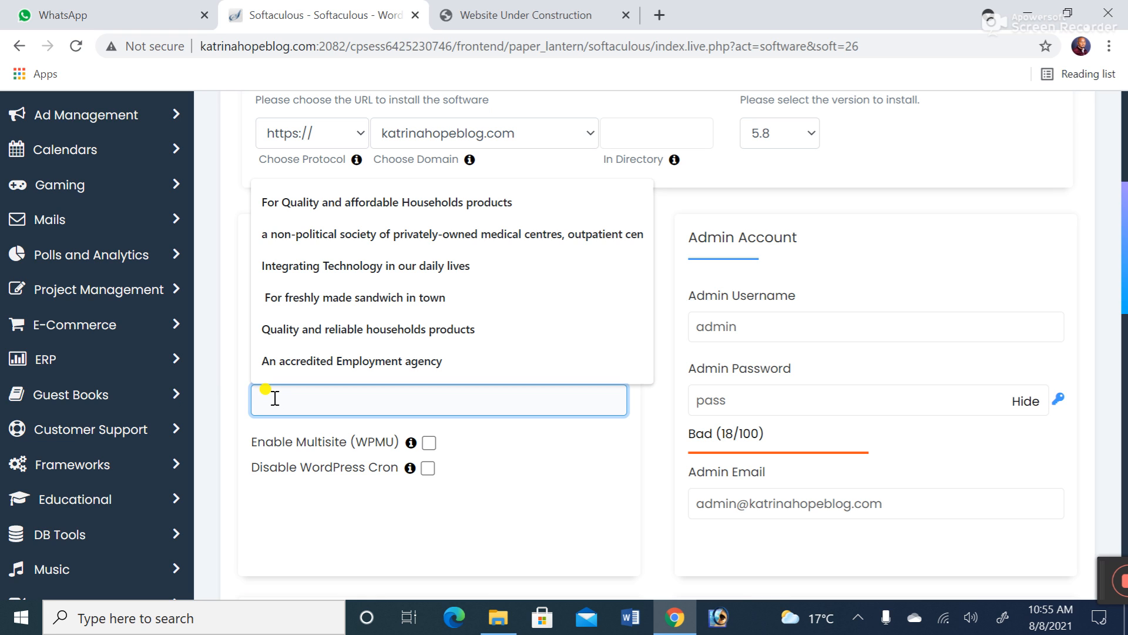
pyautogui.click(294, 399)
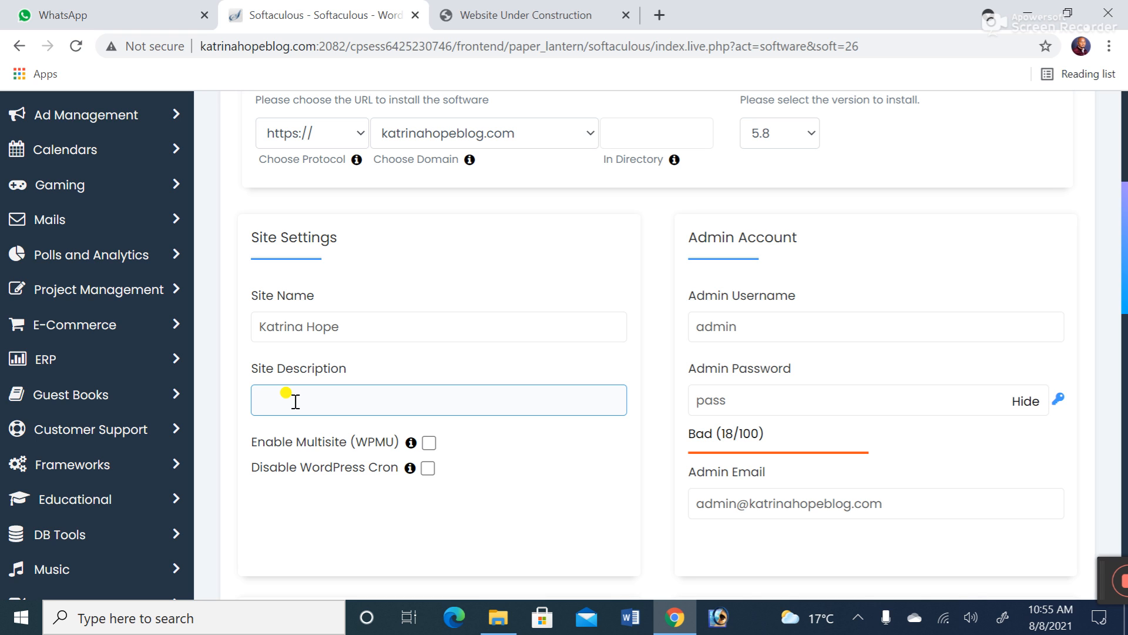
pyautogui.click(296, 401)
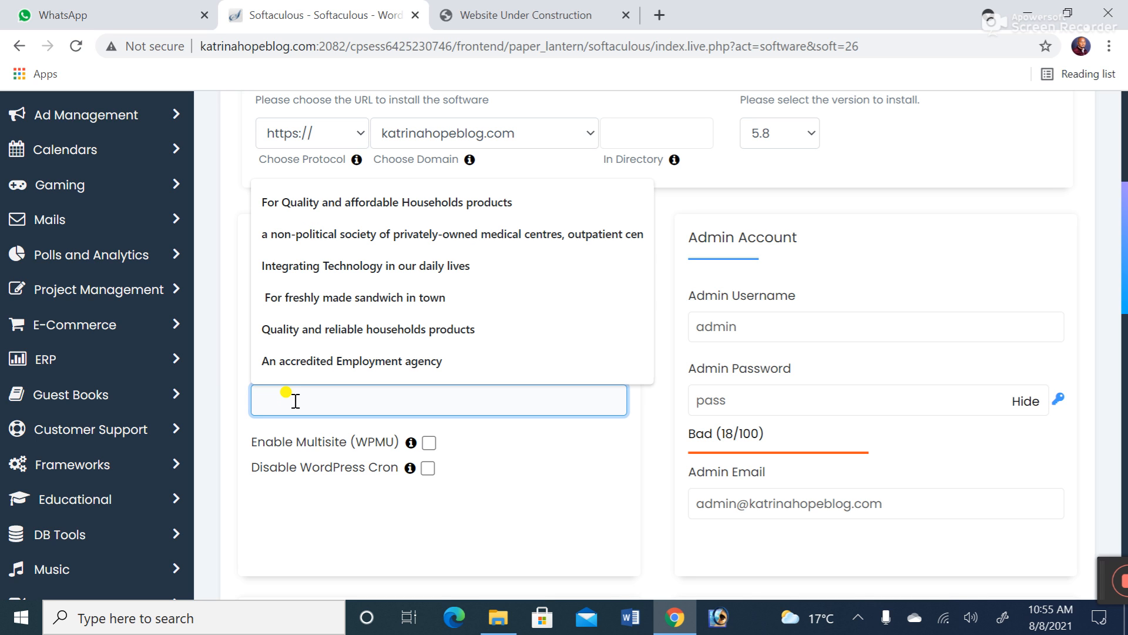
pyautogui.write('Giving Hope')
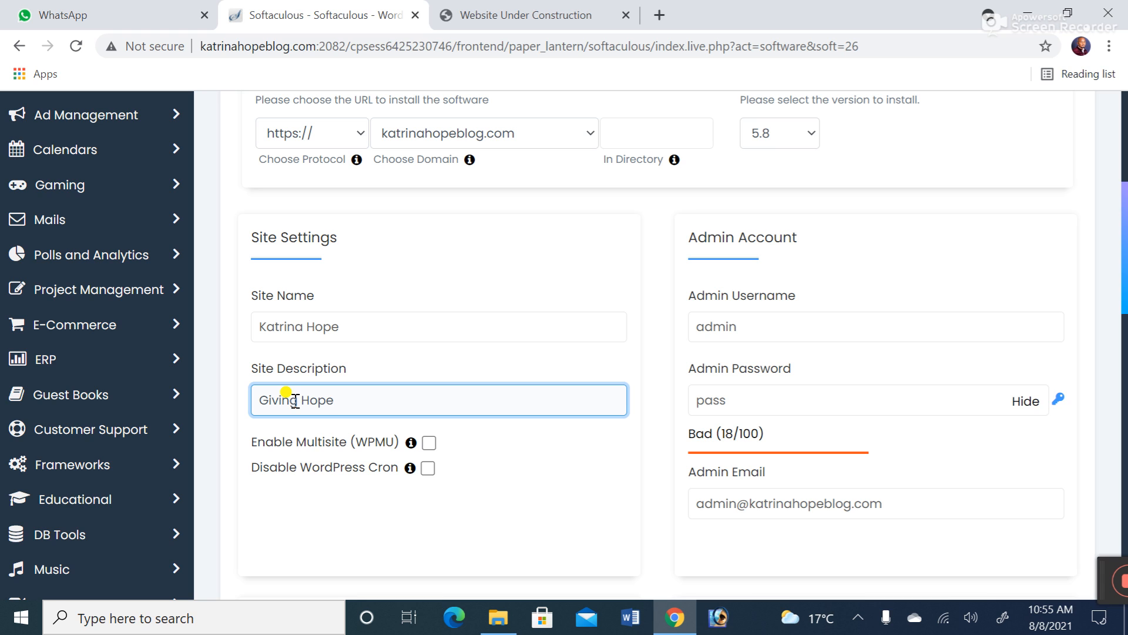
pyautogui.write('to the')
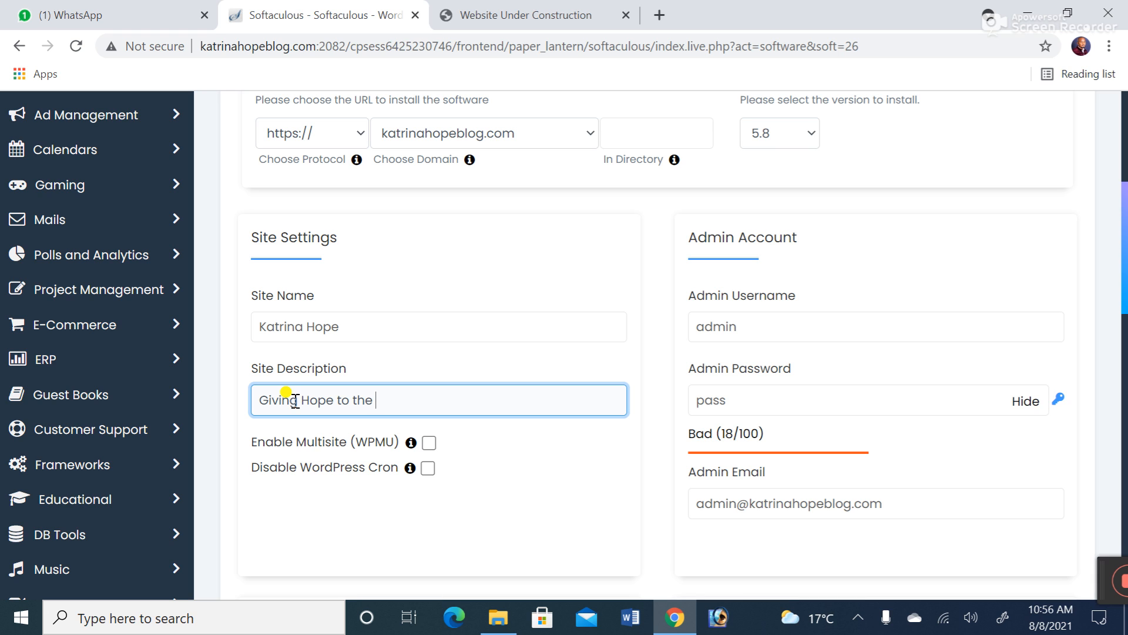
pyautogui.press('BackSpace')
pyautogui.press('BackSpace')
pyautogui.press('BackSpace')
pyautogui.press('BackSpace')
pyautogui.press('BackSpace')
pyautogui.press('BackSpace')
pyautogui.press('BackSpace')
pyautogui.press('BackSpace')
pyautogui.press('BackSpace')
pyautogui.press('BackSpace')
pyautogui.press('BackSpace')
pyautogui.press('BackSpace')
pyautogui.press('BackSpace')
pyautogui.press('BackSpace')
pyautogui.press('BackSpace')
pyautogui.press('BackSpace')
pyautogui.press('BackSpace')
pyautogui.press('BackSpace')
pyautogui.press('BackSpace')
pyautogui.write('Hope for the entire world')
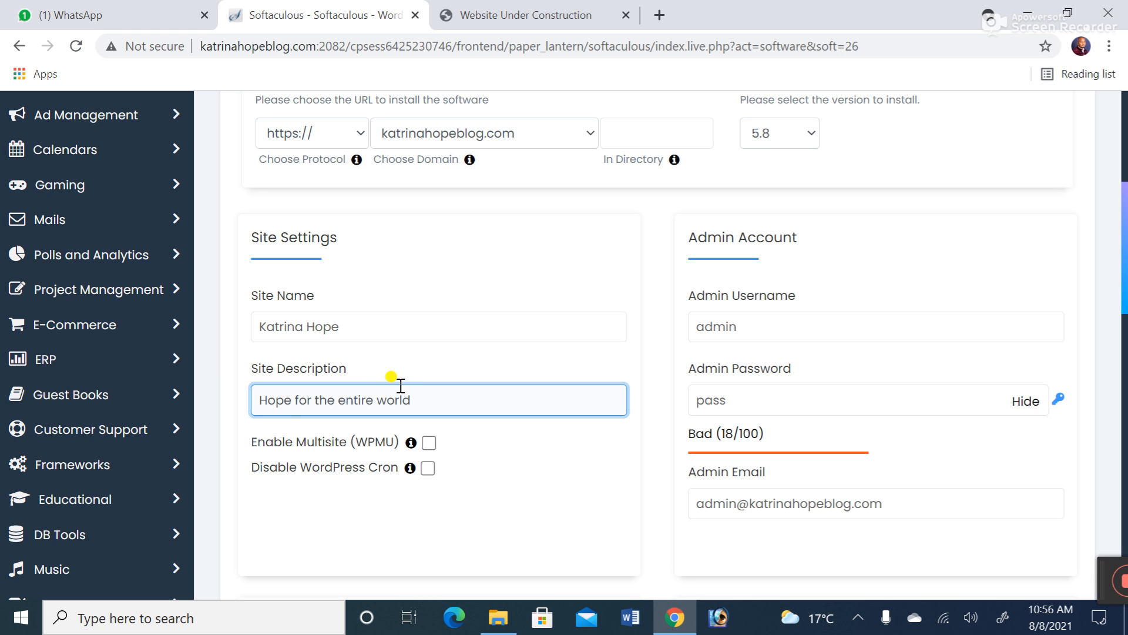
pyautogui.scroll(2, 404, 380)
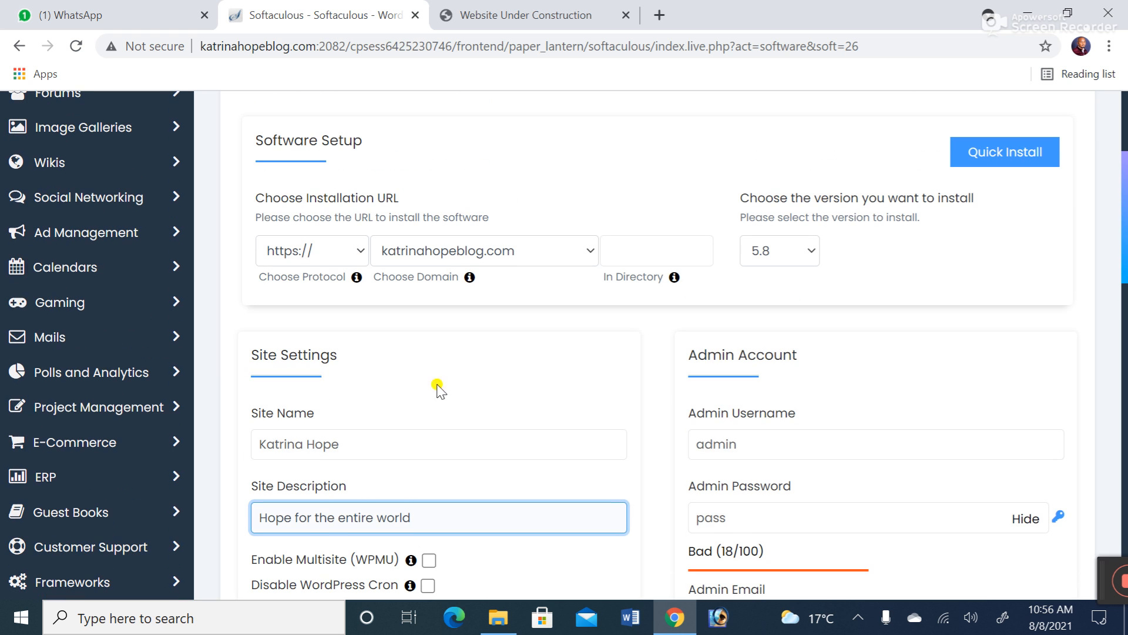
# Replace the default admin username and password with the new account's own.
pyautogui.doubleClick(700, 443)
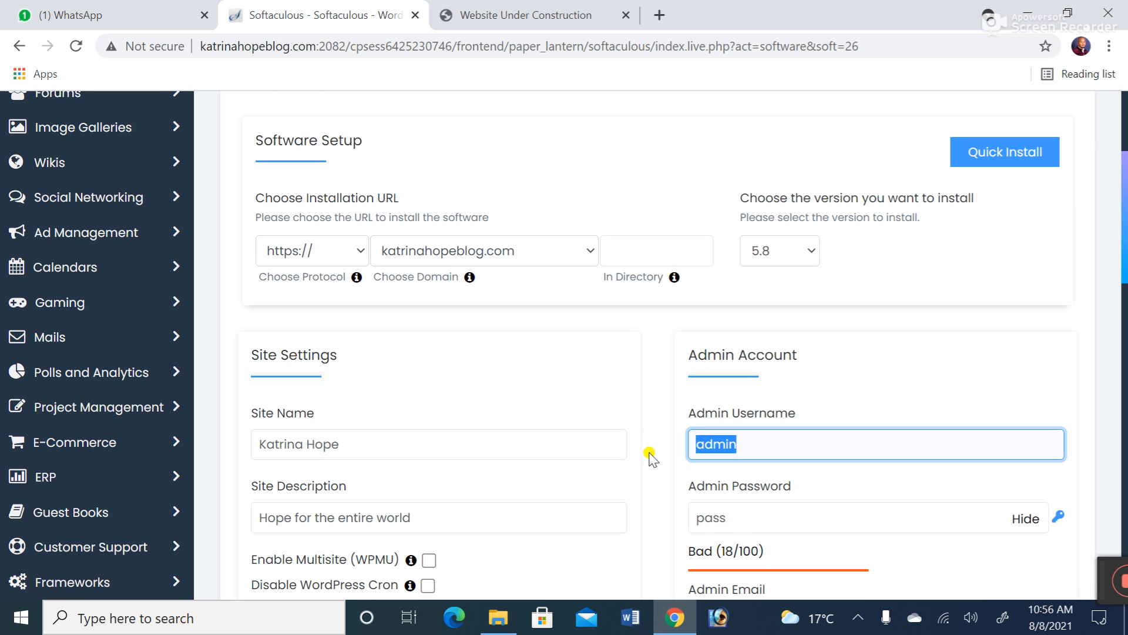
pyautogui.press('BackSpace')
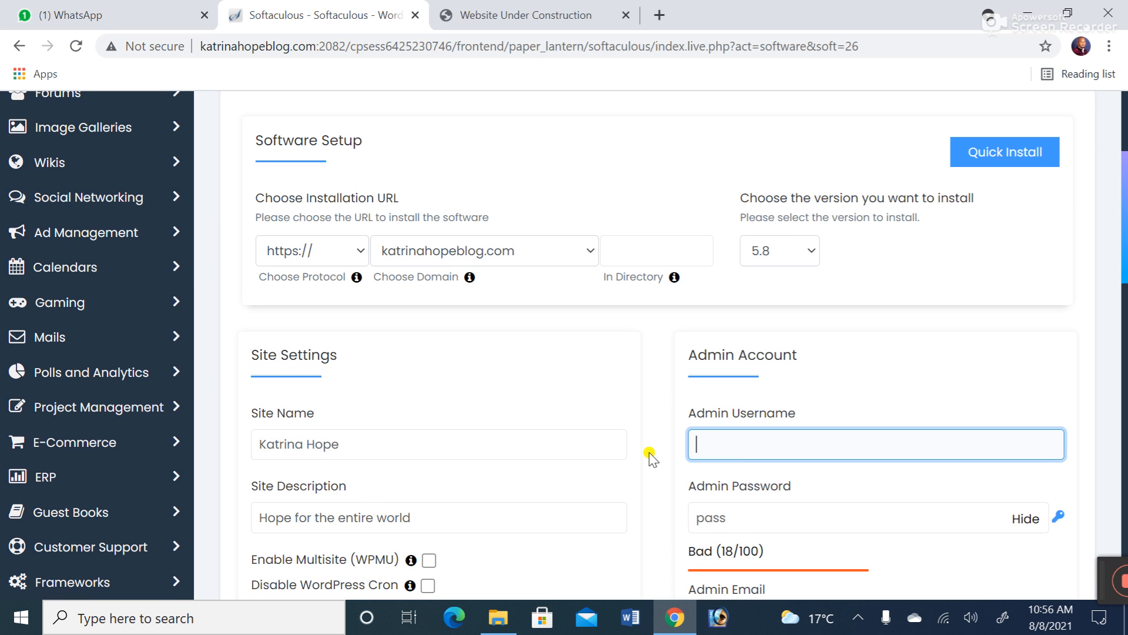
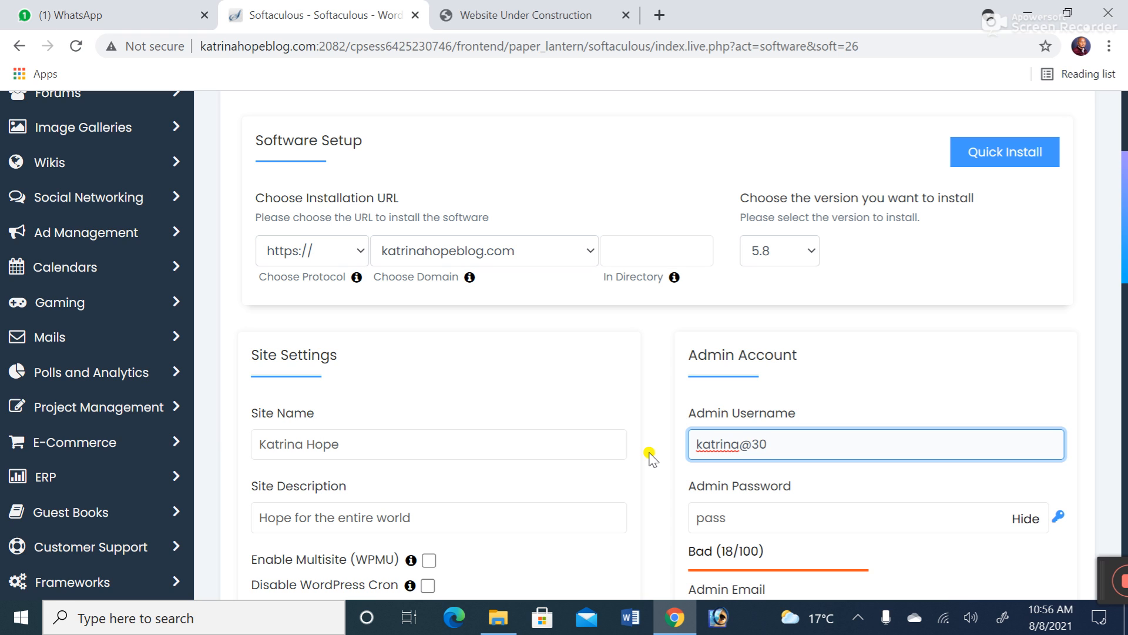
pyautogui.moveTo(761, 515); pyautogui.dragTo(674, 528)
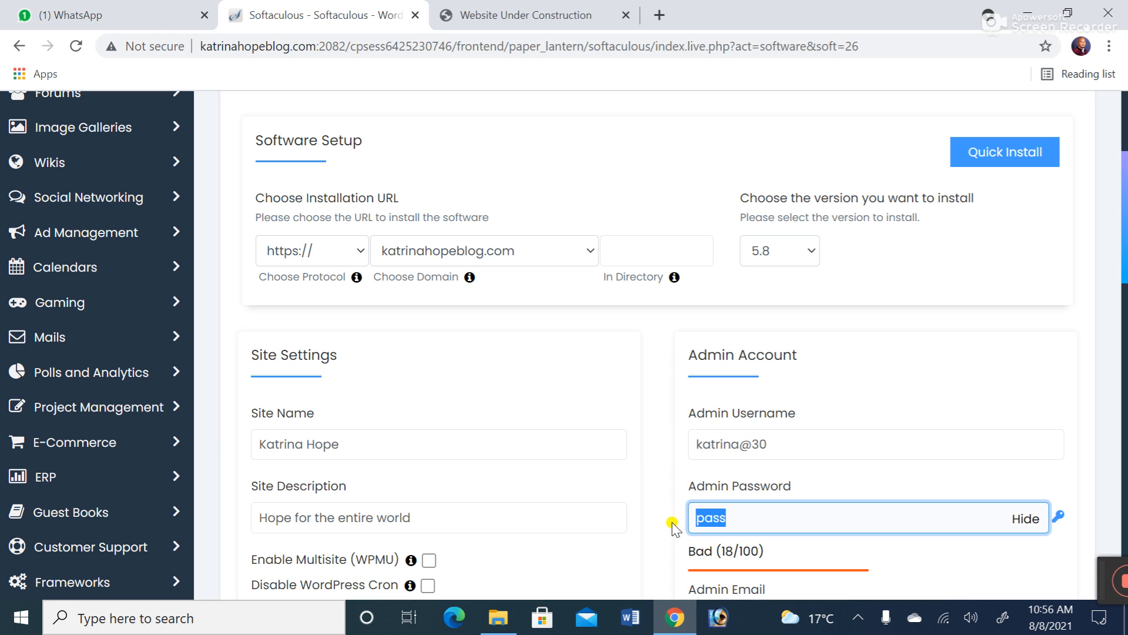
pyautogui.press('BackSpace')
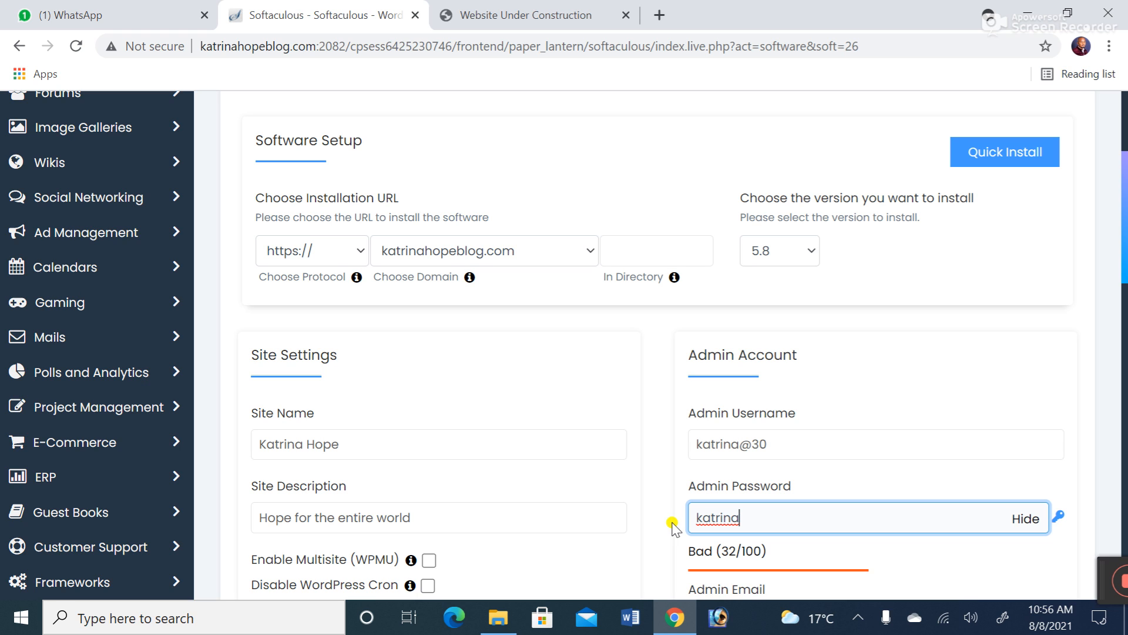
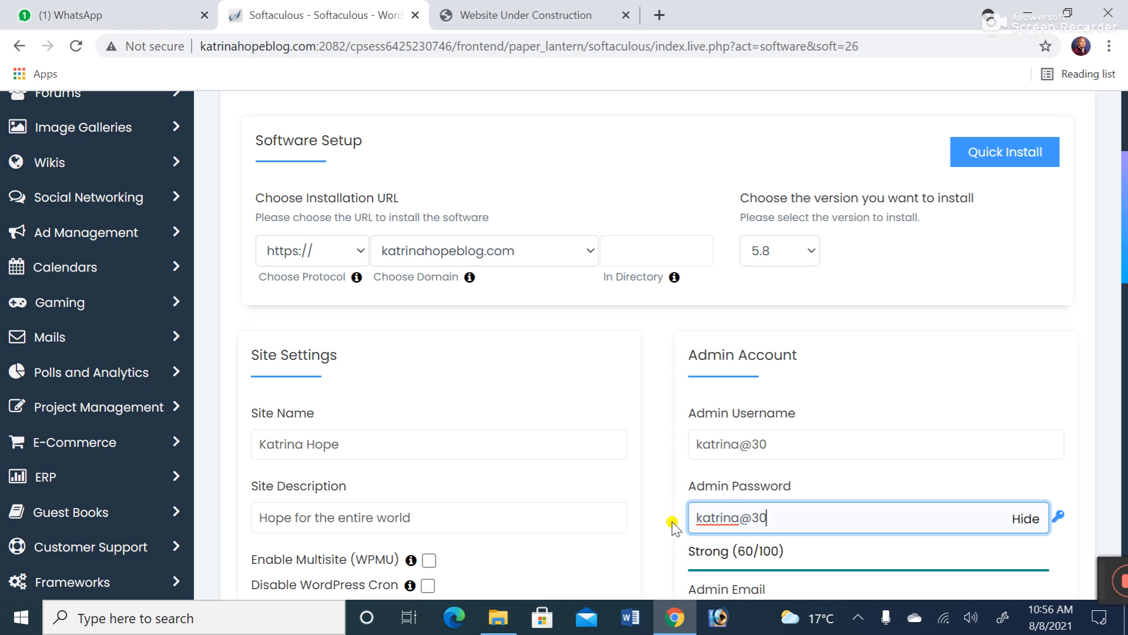
# Change the admin e-mail to the new admin's address.
pyautogui.scroll(-2, 770, 400)
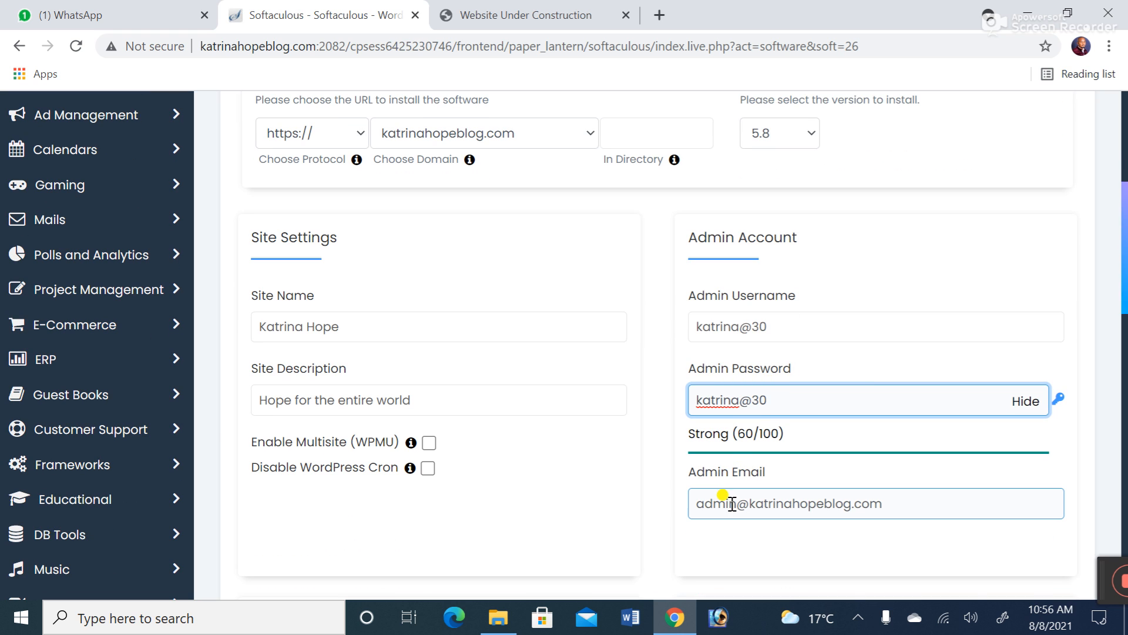
pyautogui.moveTo(736, 503); pyautogui.dragTo(657, 512)
pyautogui.write('info')
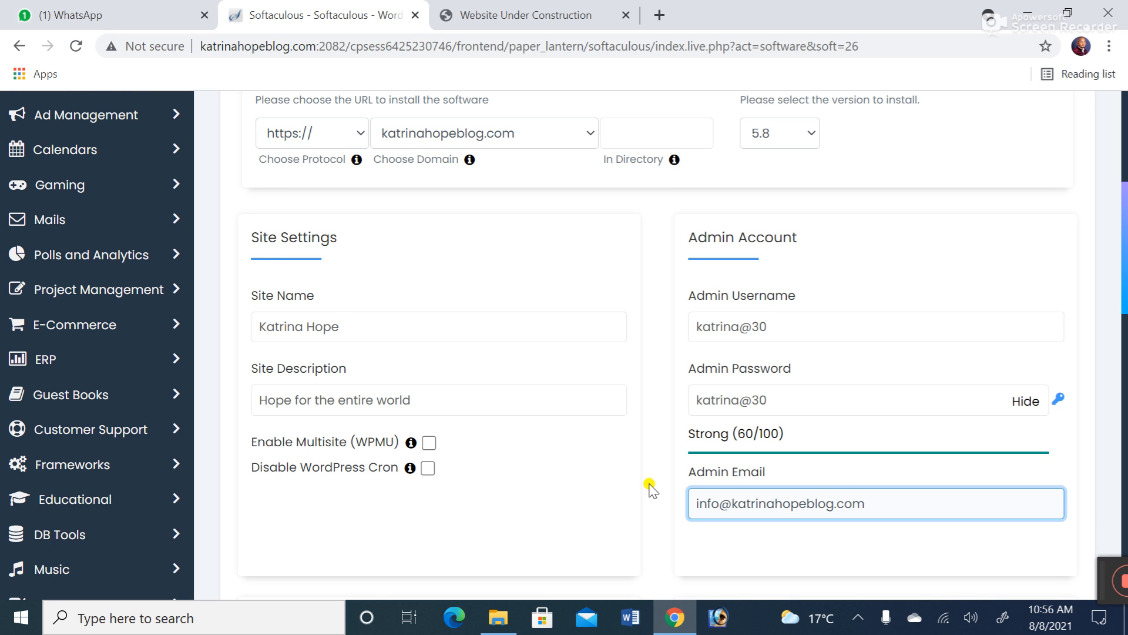
pyautogui.scroll(-2, 651, 489)
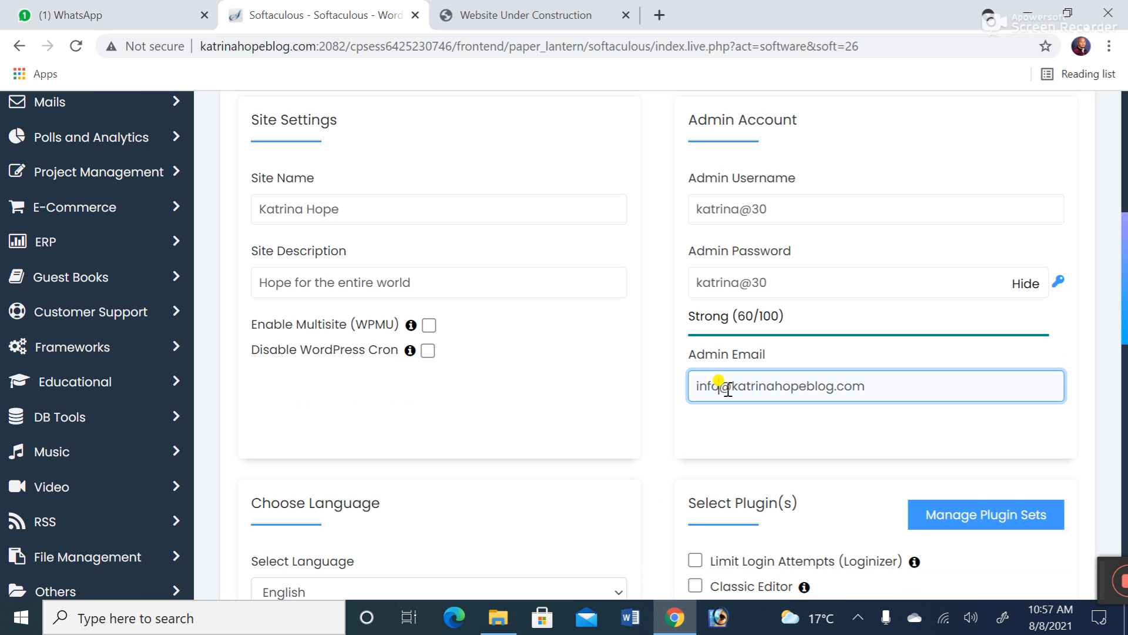
pyautogui.scroll(-4, 727, 391)
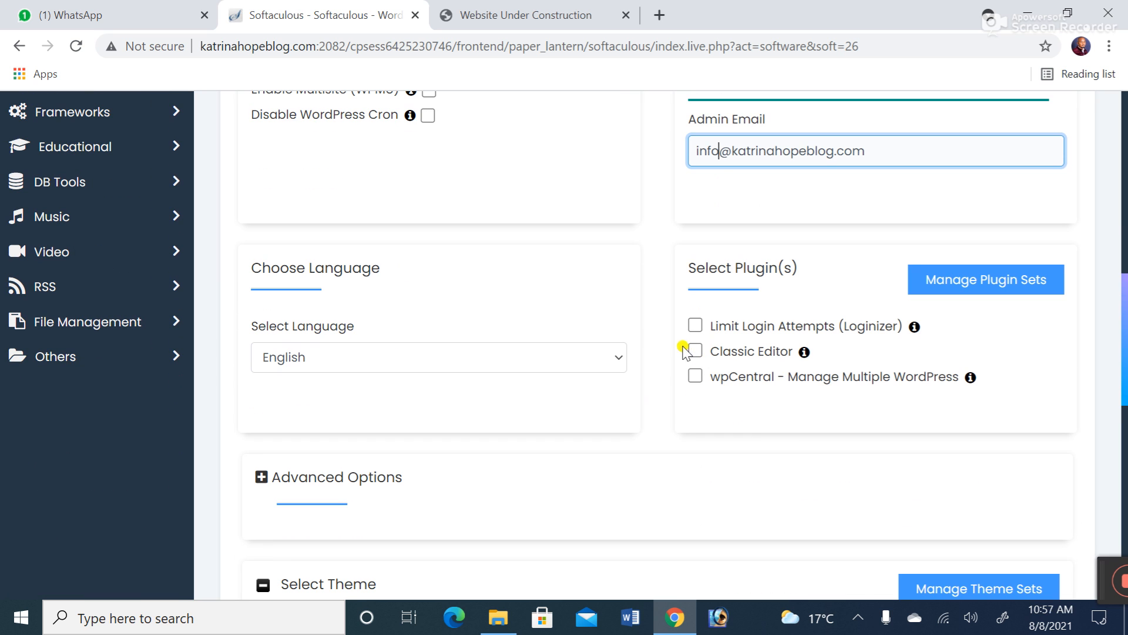
# Add the Loginizer and Classic Editor plugins, then run the WordPress installation.
pyautogui.click(695, 325)
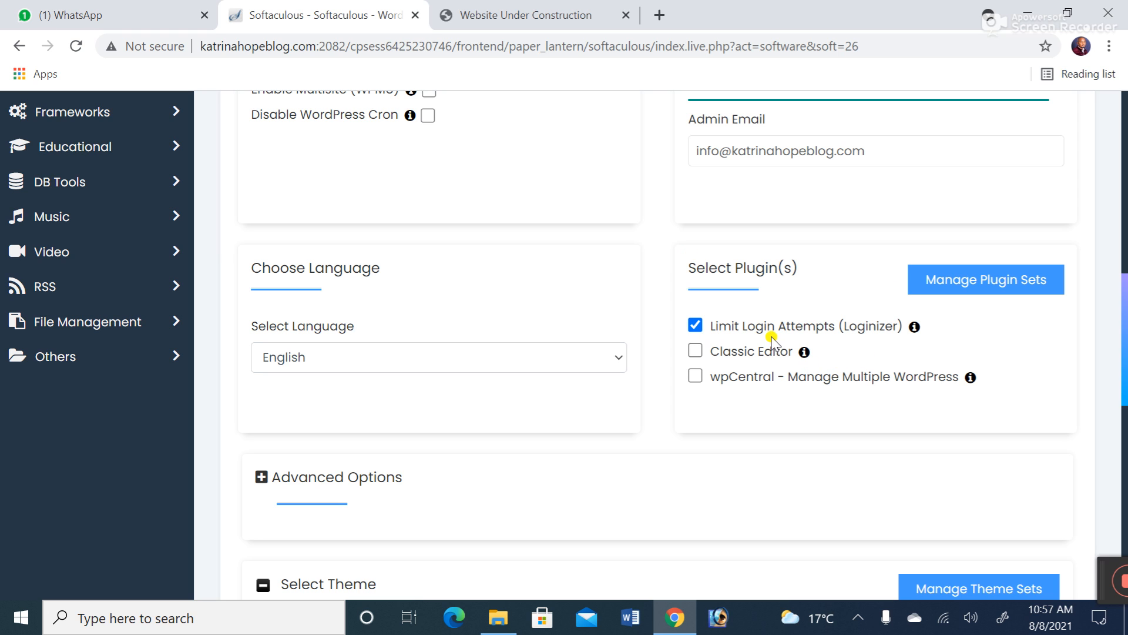
pyautogui.click(693, 353)
pyautogui.scroll(-2, 668, 389)
pyautogui.scroll(-9, 668, 389)
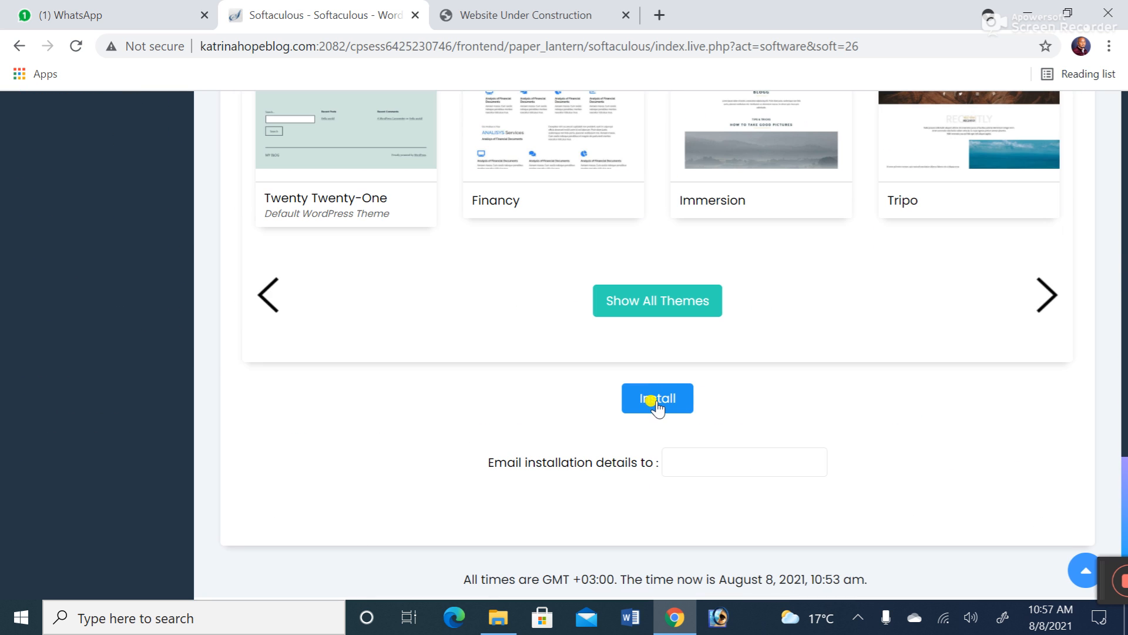
pyautogui.click(656, 404)
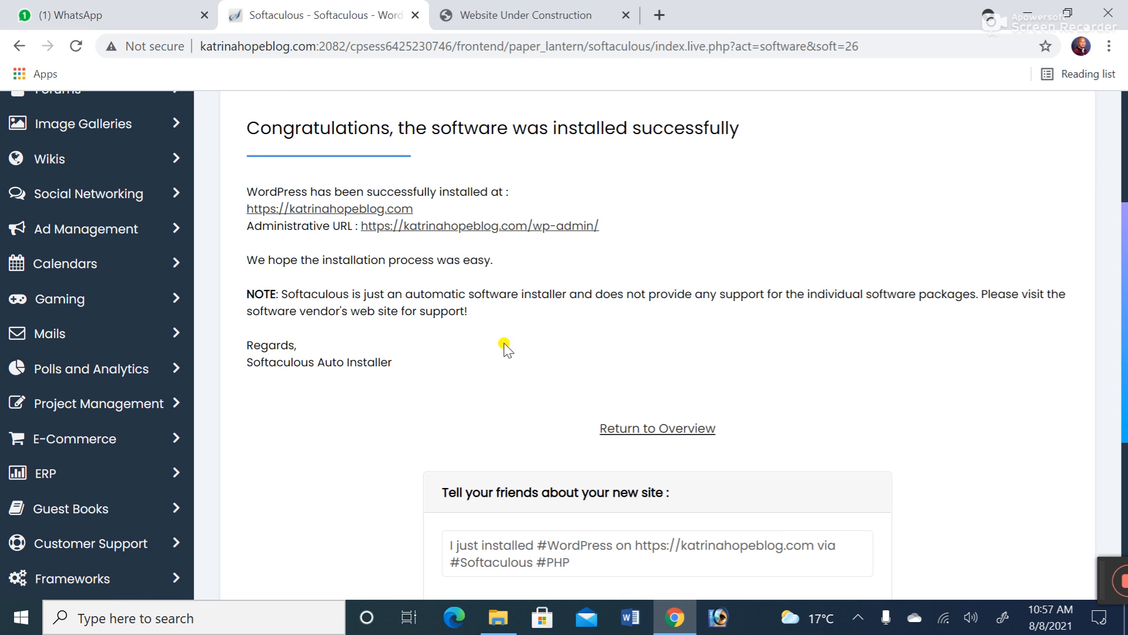
# View the new site and close the old under-construction tab.
pyautogui.click(365, 210)
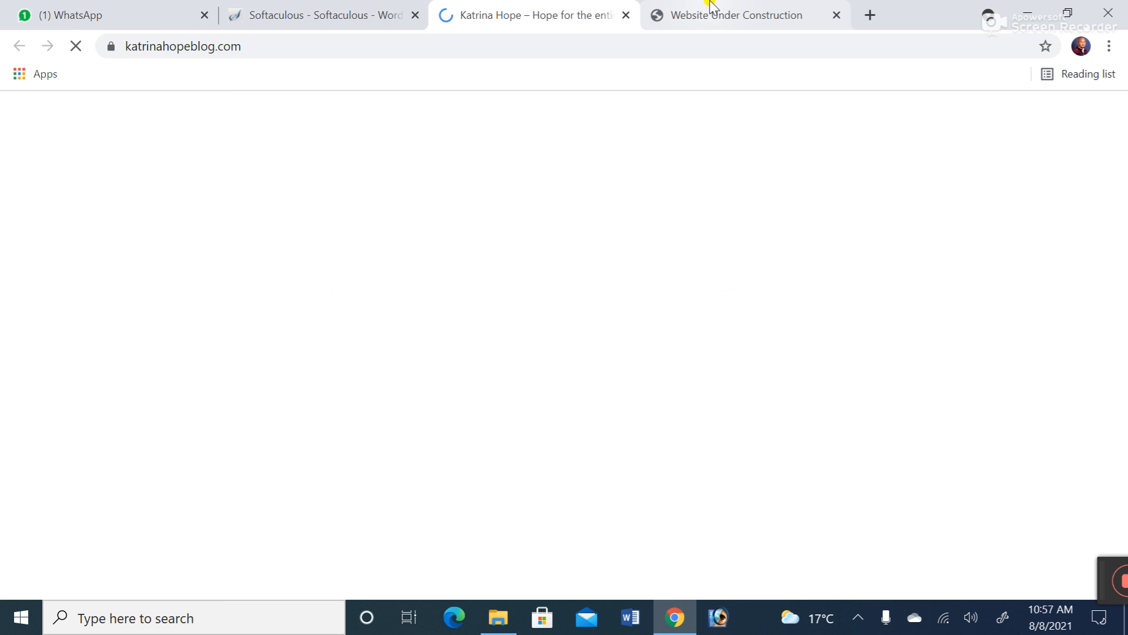
pyautogui.click(805, 13)
pyautogui.click(836, 14)
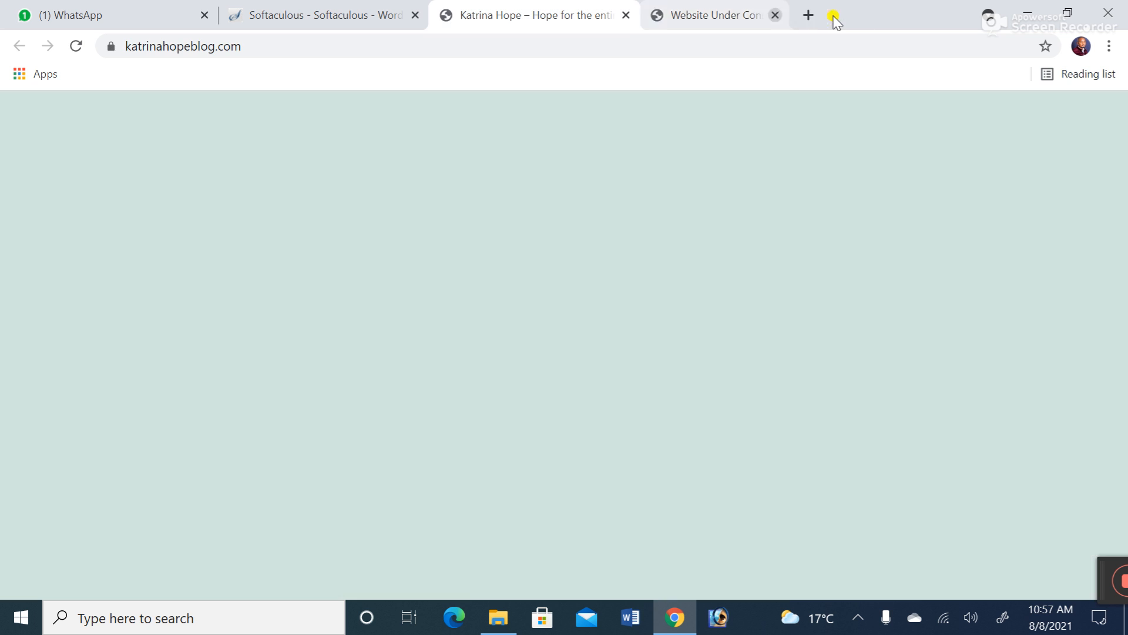
pyautogui.scroll(-10, 521, 179)
pyautogui.scroll(10, 520, 182)
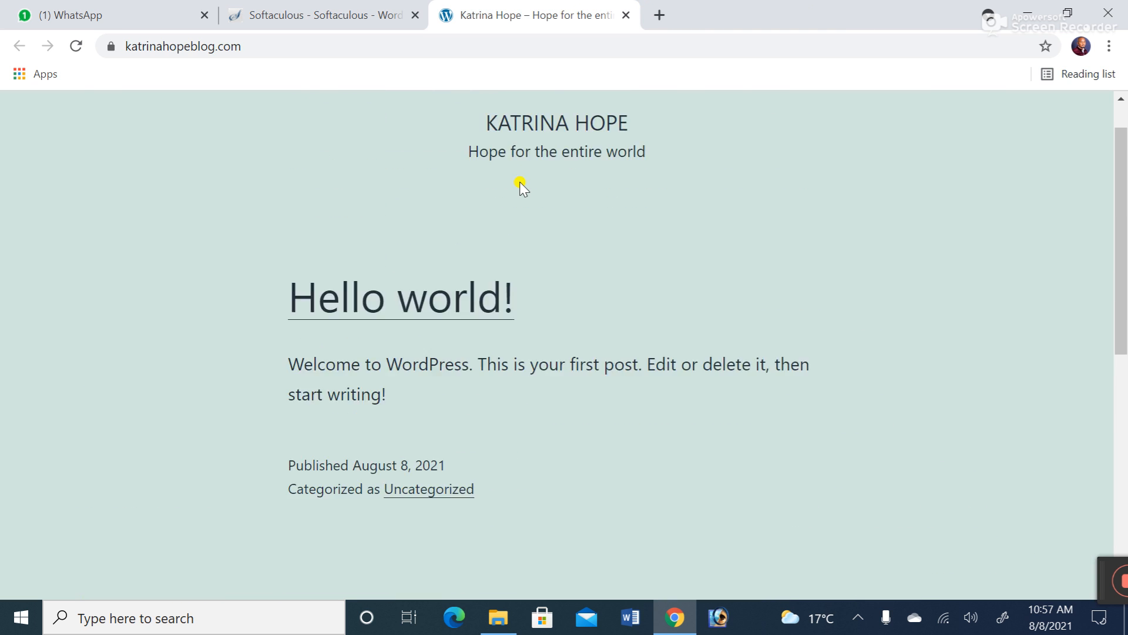
pyautogui.click(389, 28)
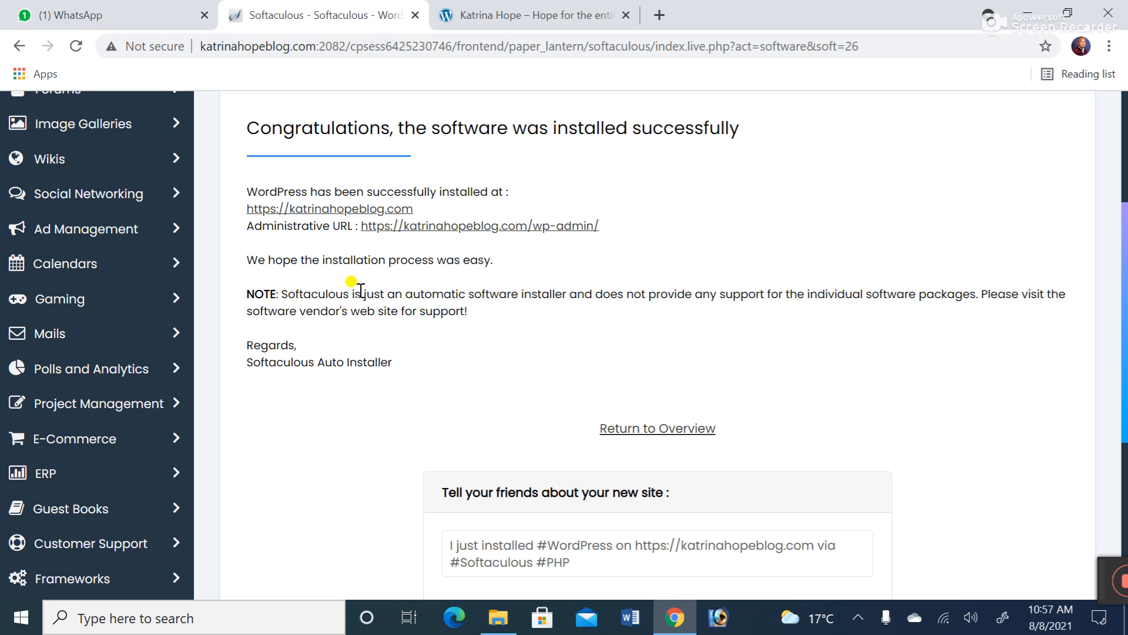
# Check the WordPress admin dashboard, log out, and close the login tab.
pyautogui.click(416, 225)
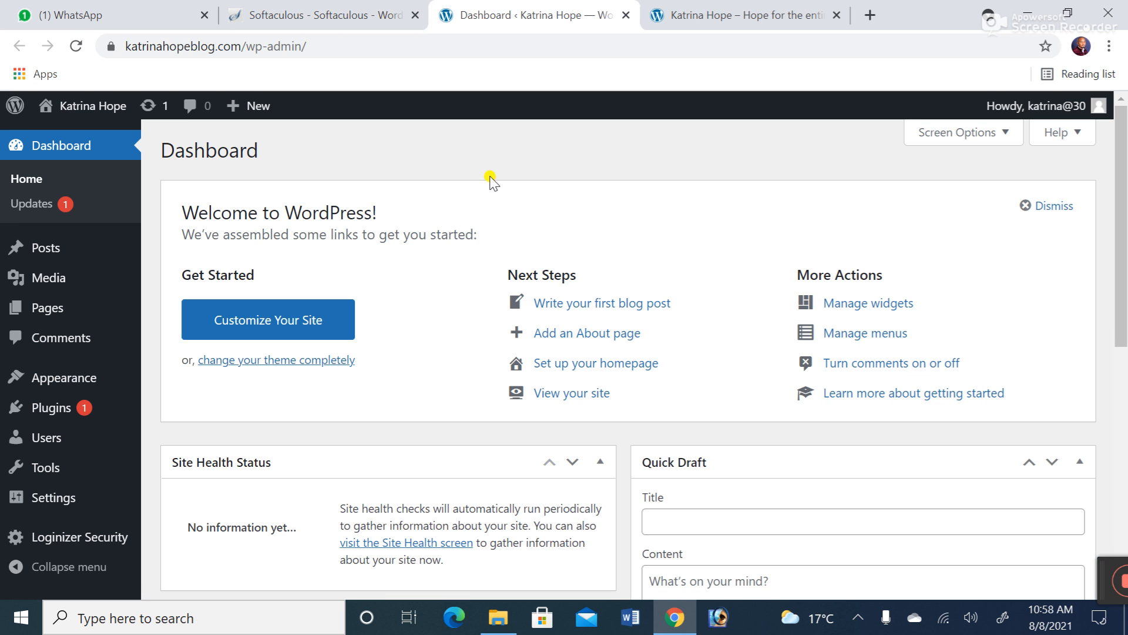
pyautogui.moveTo(997, 104)
pyautogui.click(1001, 192)
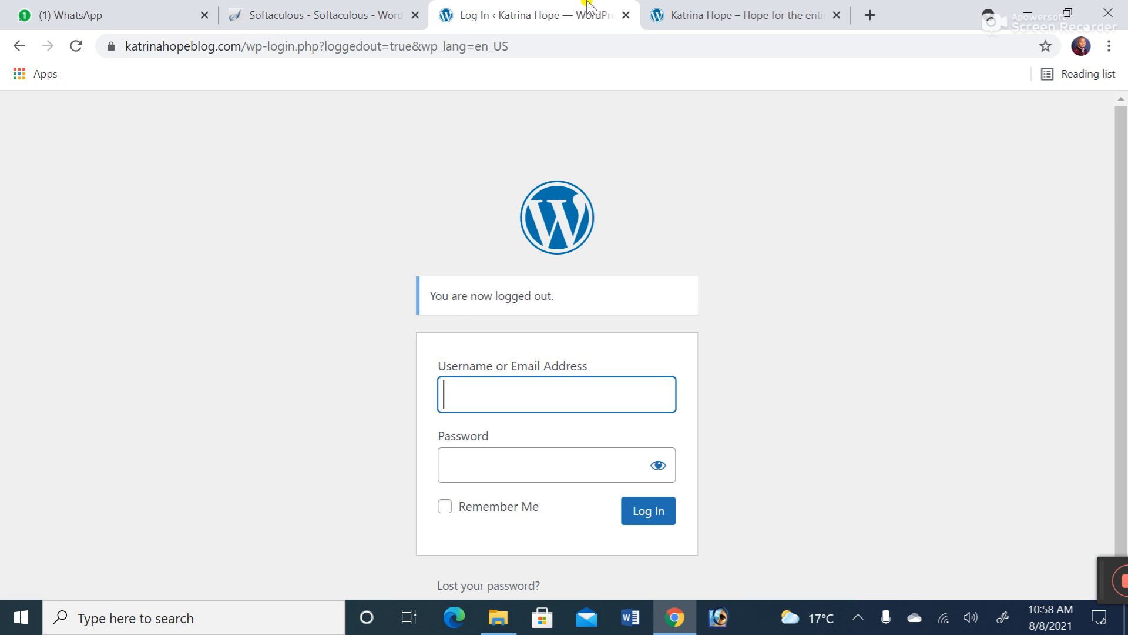
pyautogui.click(626, 15)
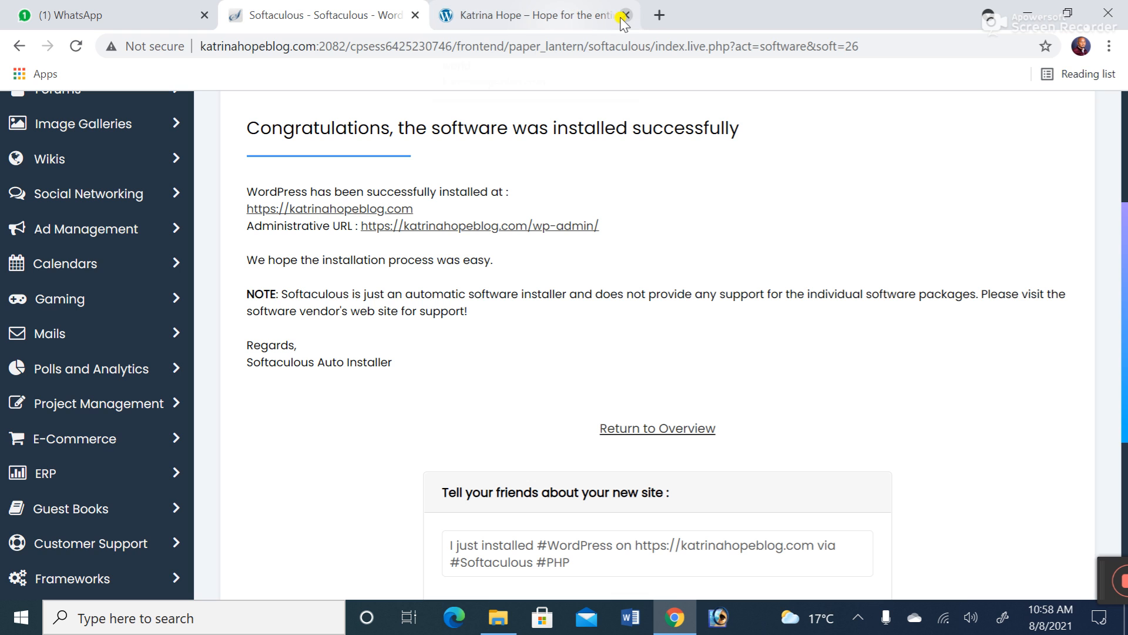
# Replace the site tab with a new tab loading katrinahopeblog.com/wp-admin.
pyautogui.click(625, 14)
pyautogui.click(449, 14)
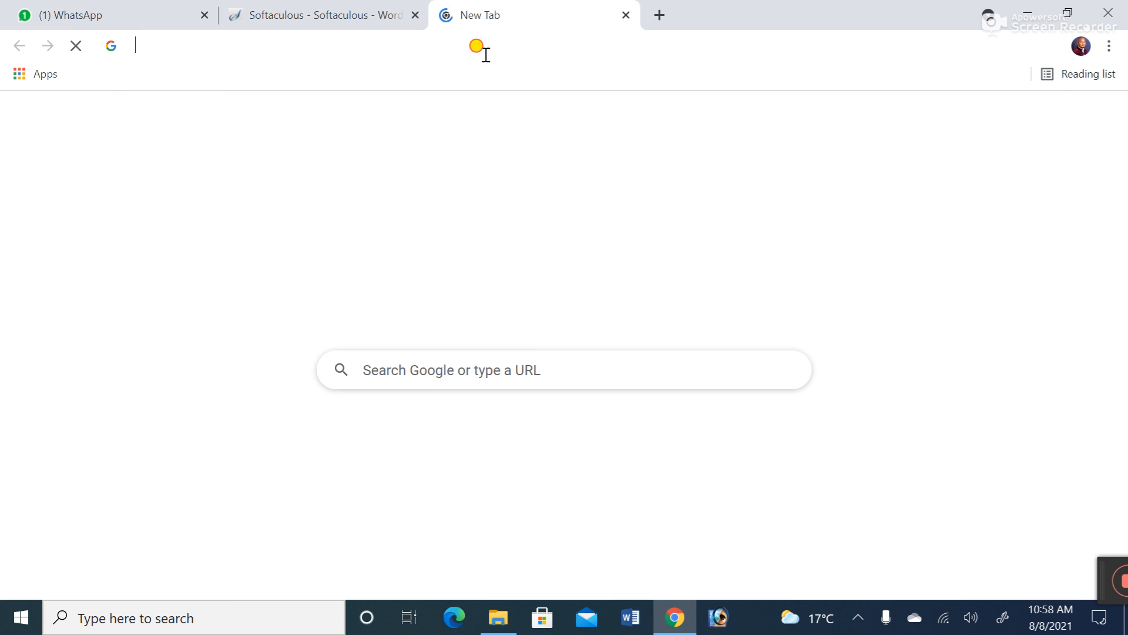
pyautogui.click(486, 52)
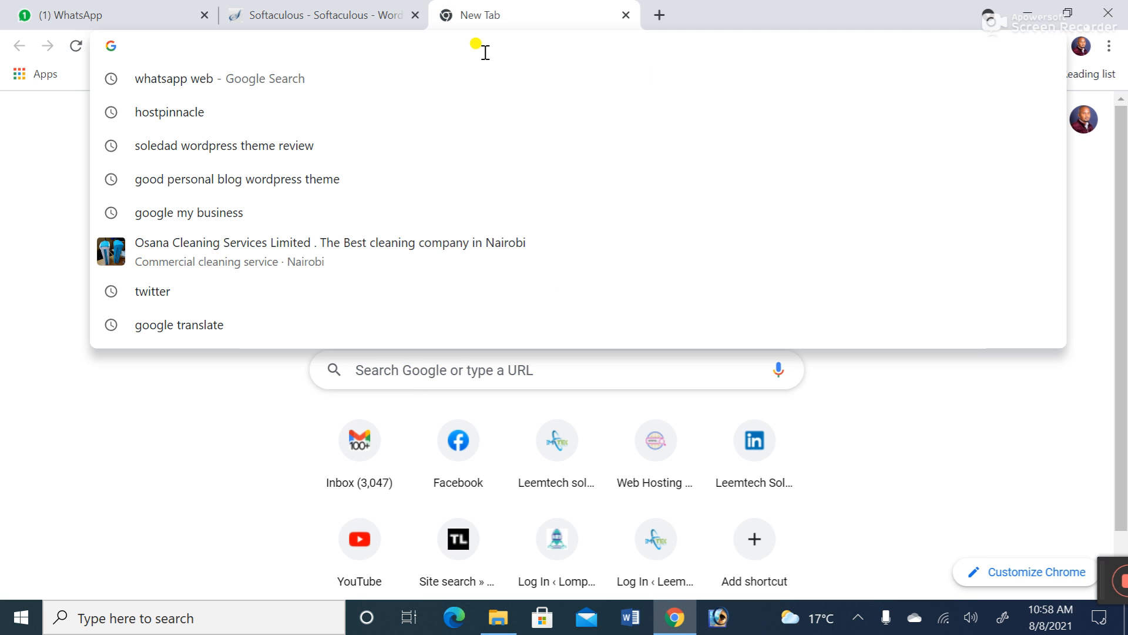
pyautogui.write('katrinahopeblog.com')
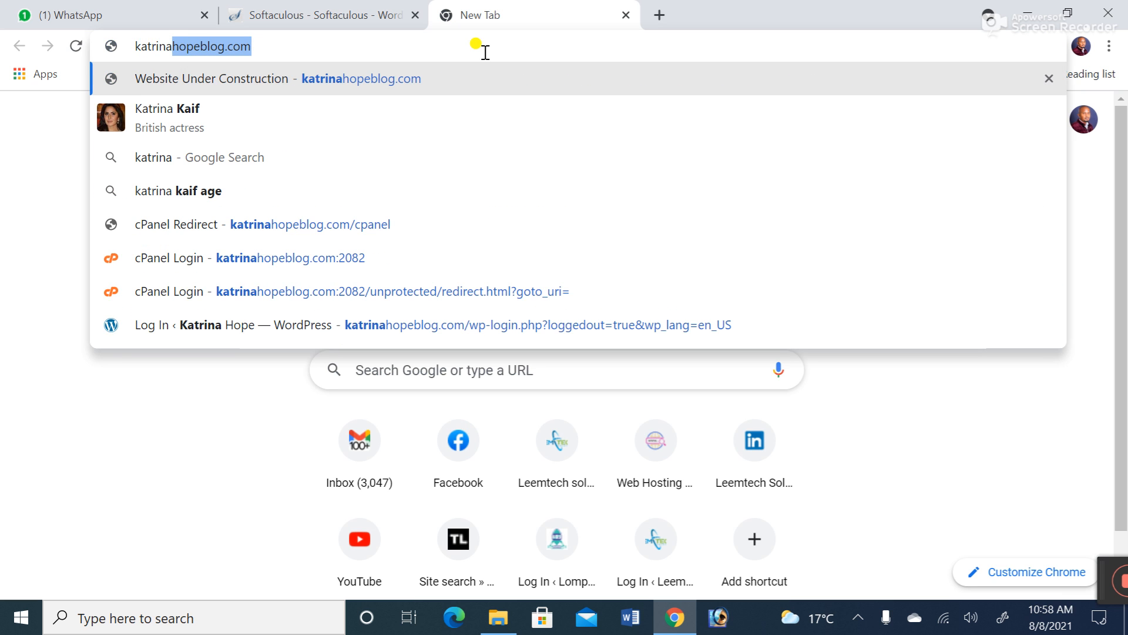
pyautogui.press('Right')
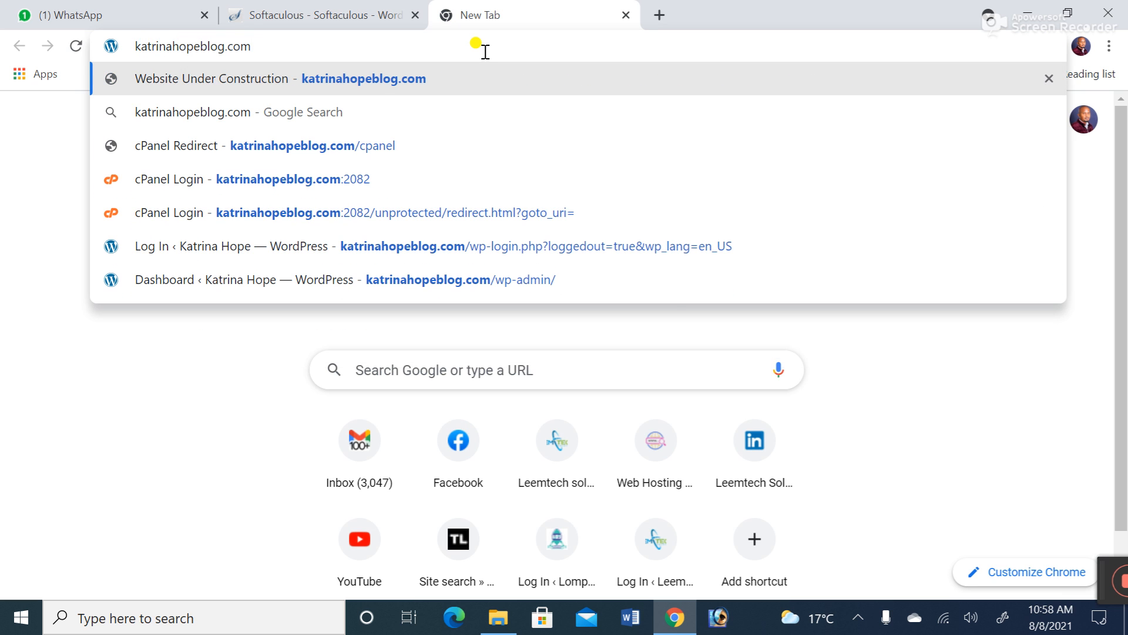
pyautogui.write('/wp-admi')
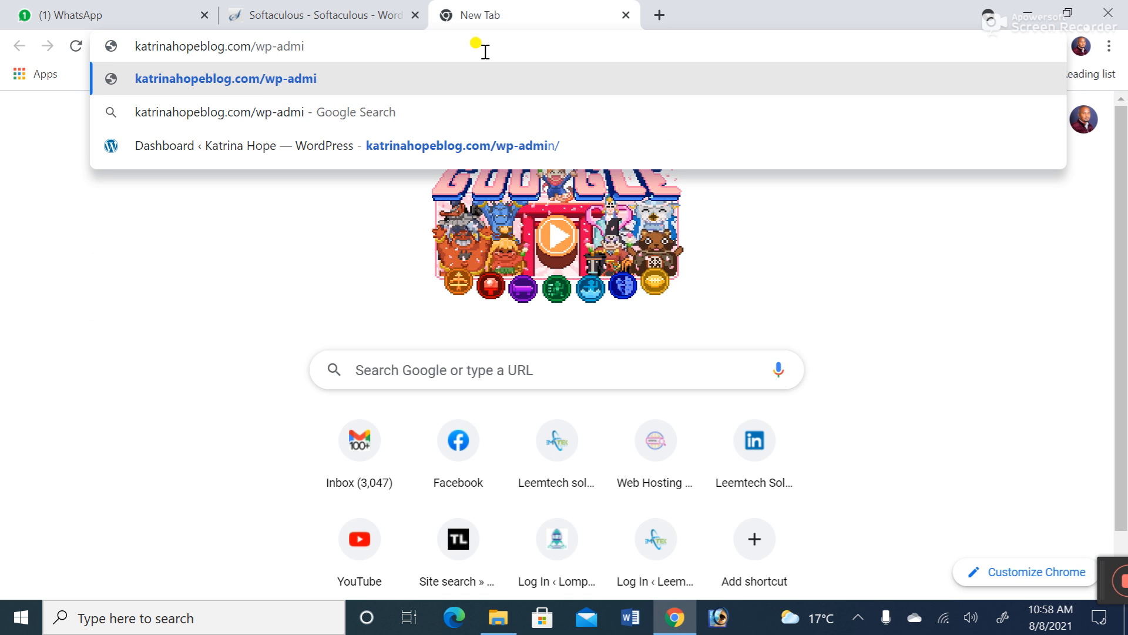
pyautogui.write('n')
pyautogui.press('Return')
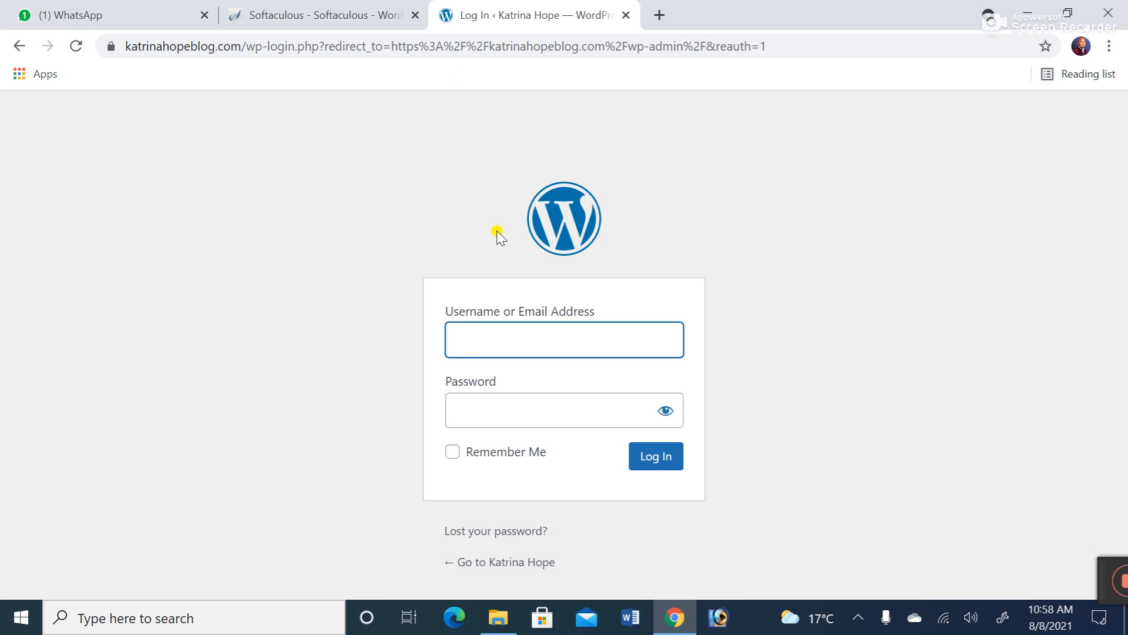
pyautogui.click(302, 18)
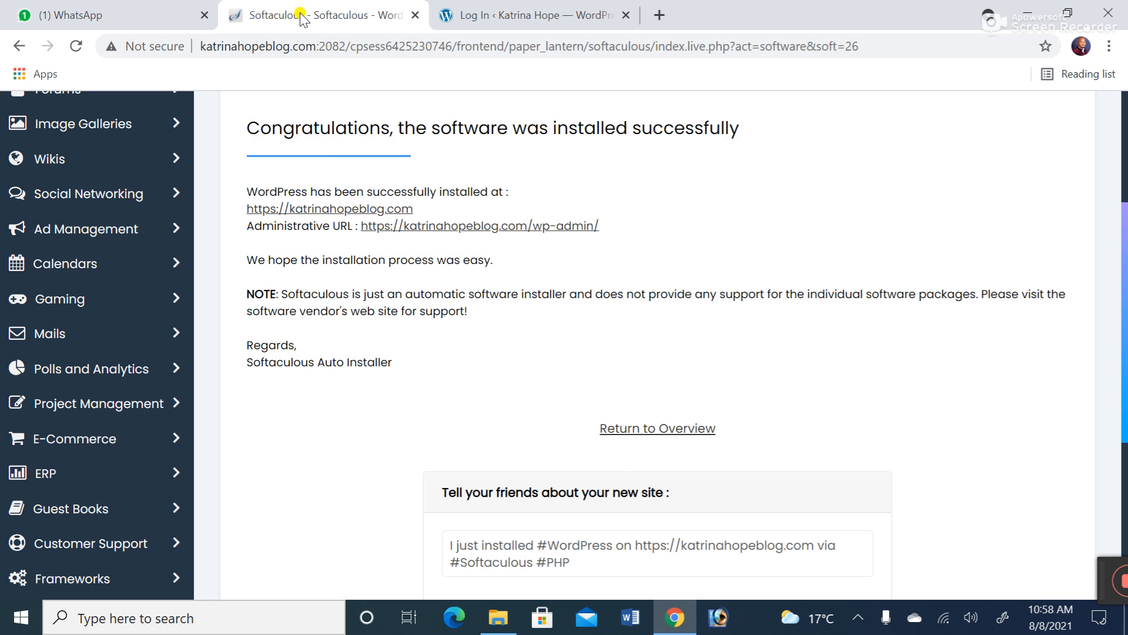
pyautogui.click(502, 17)
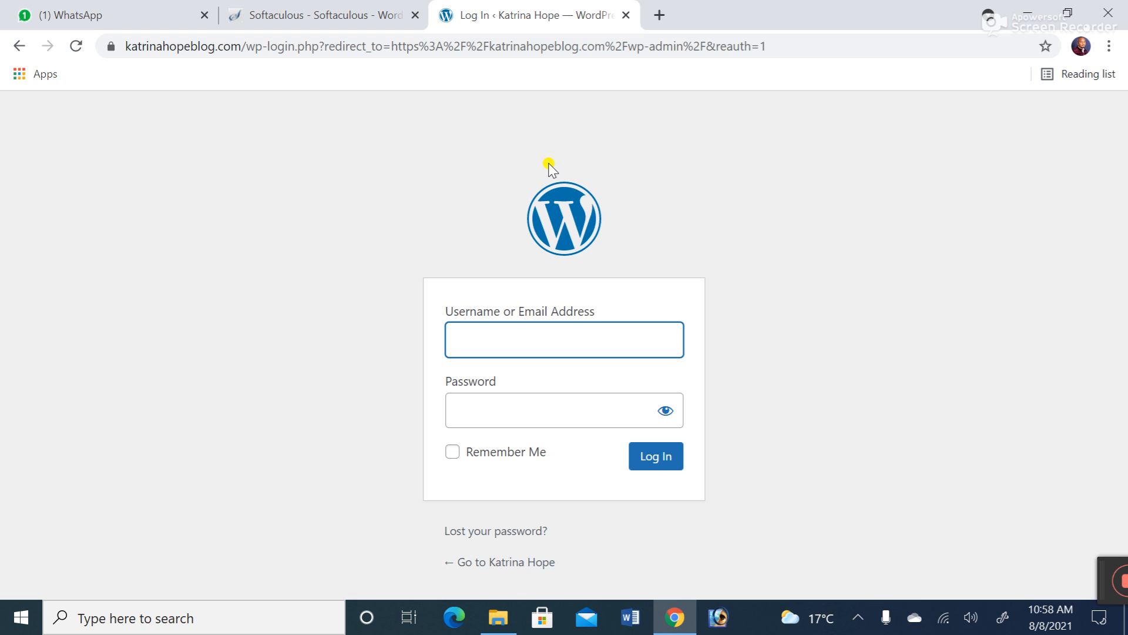
# Sign in to WordPress with the new admin username and password, and save the password in Chrome.
pyautogui.press('Tab')
pyautogui.write('***')
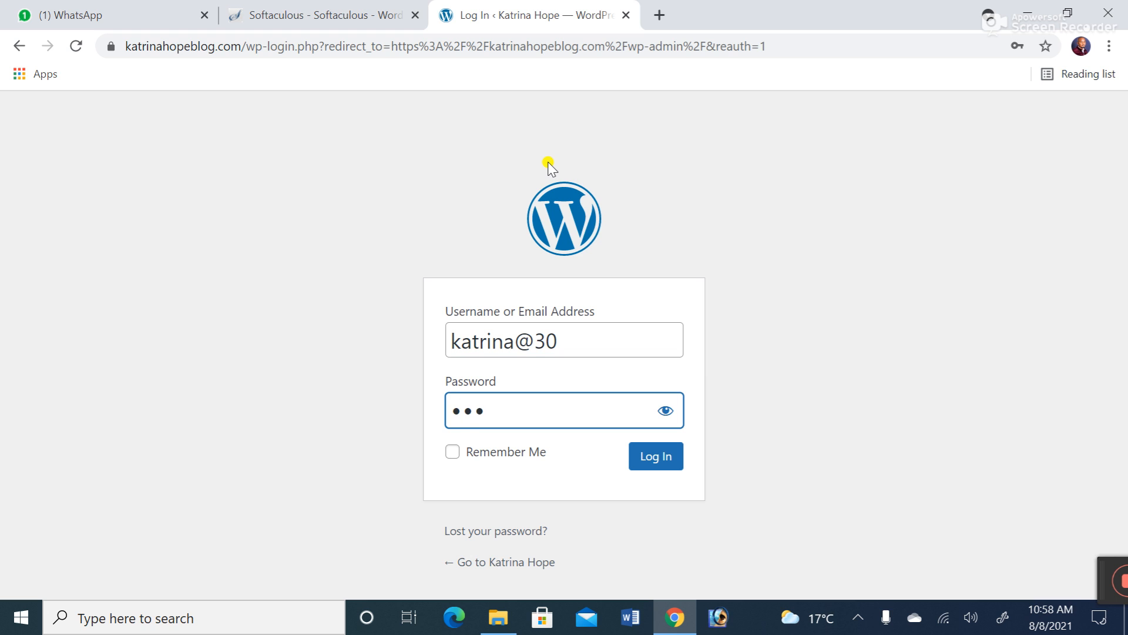
pyautogui.write('*******')
pyautogui.click(660, 412)
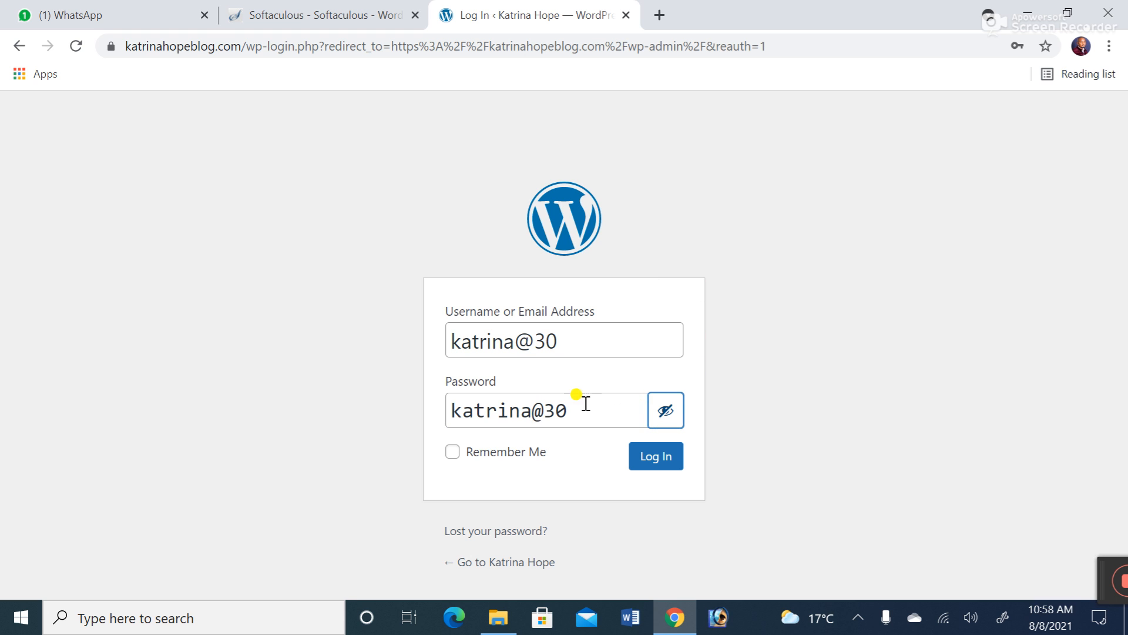
pyautogui.click(649, 456)
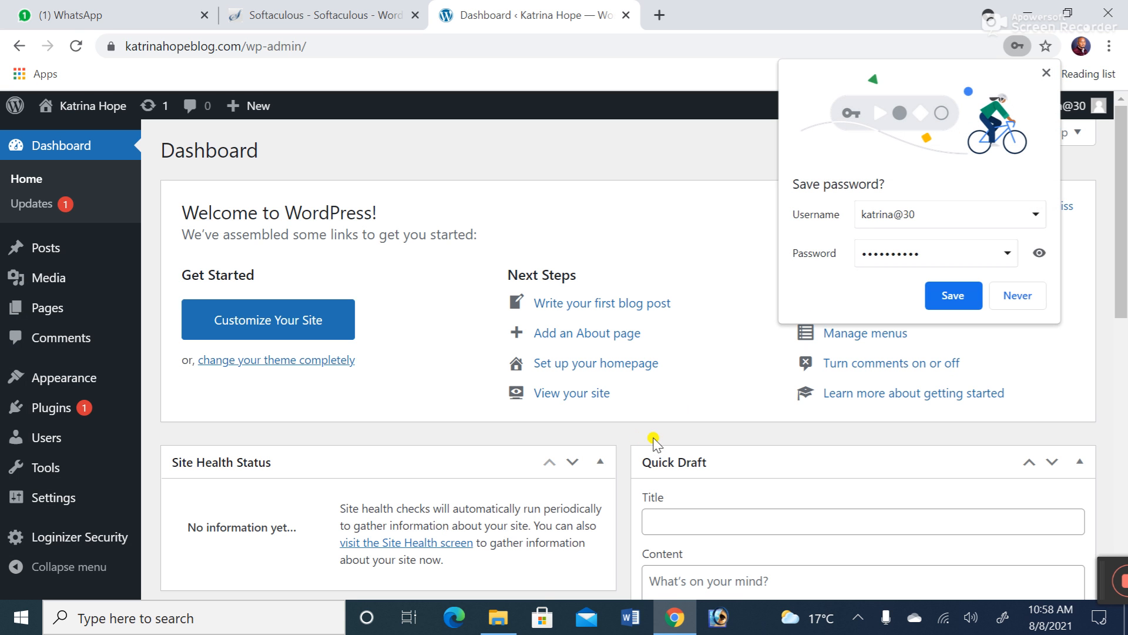
pyautogui.click(953, 295)
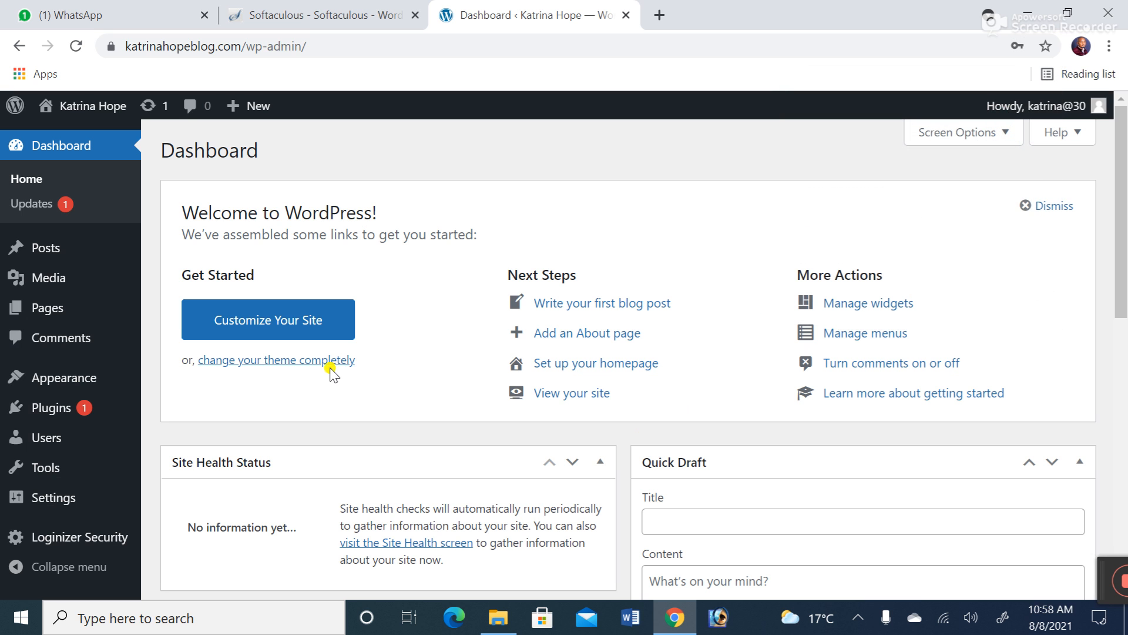
pyautogui.scroll(-2, 329, 373)
pyautogui.scroll(-2, 353, 374)
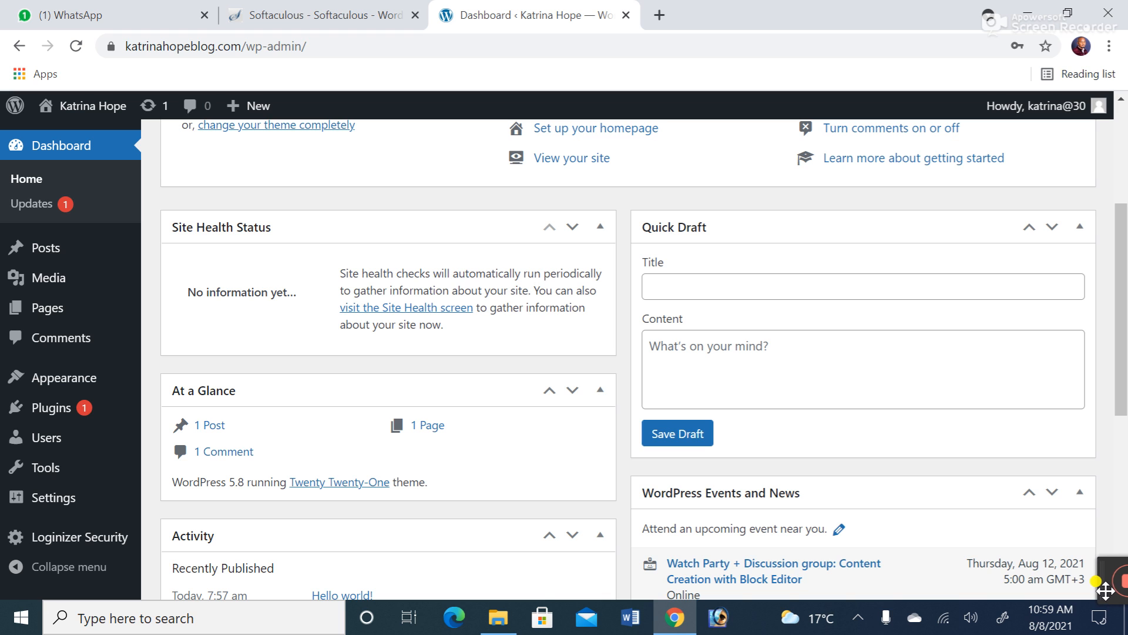
pyautogui.moveTo(1105, 590); pyautogui.dragTo(822, 482)
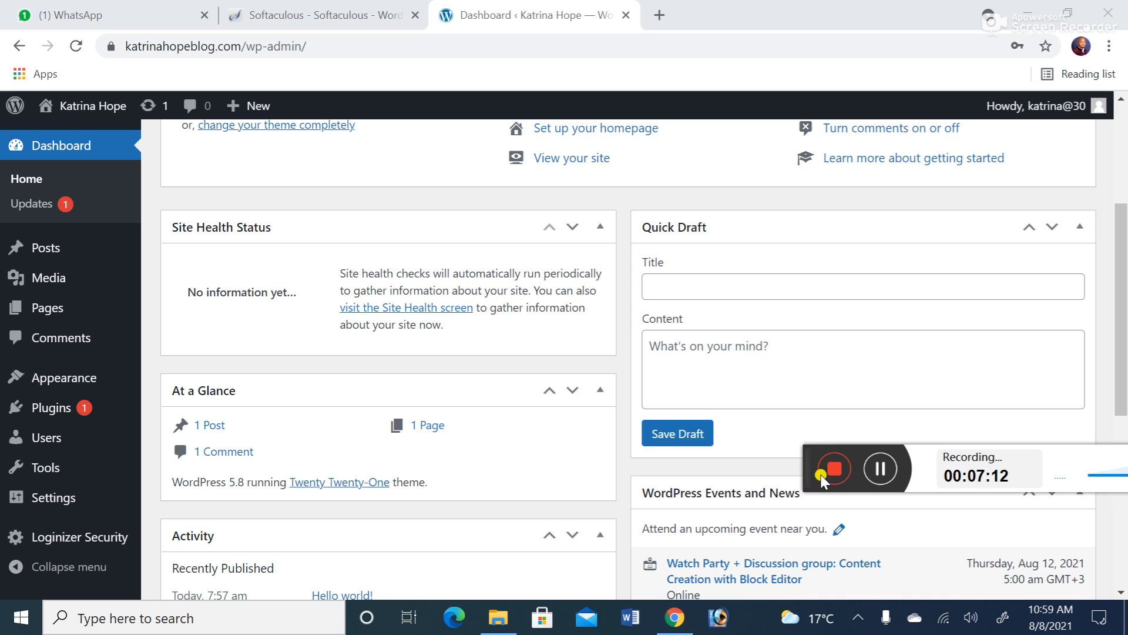